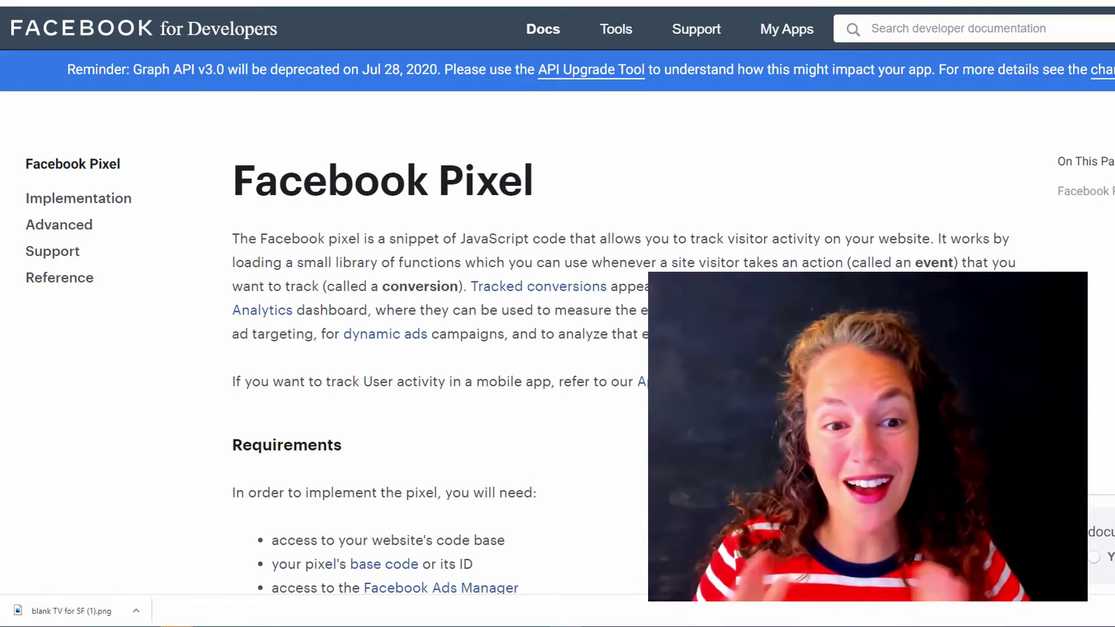
scroll(279, 433, down, 9)
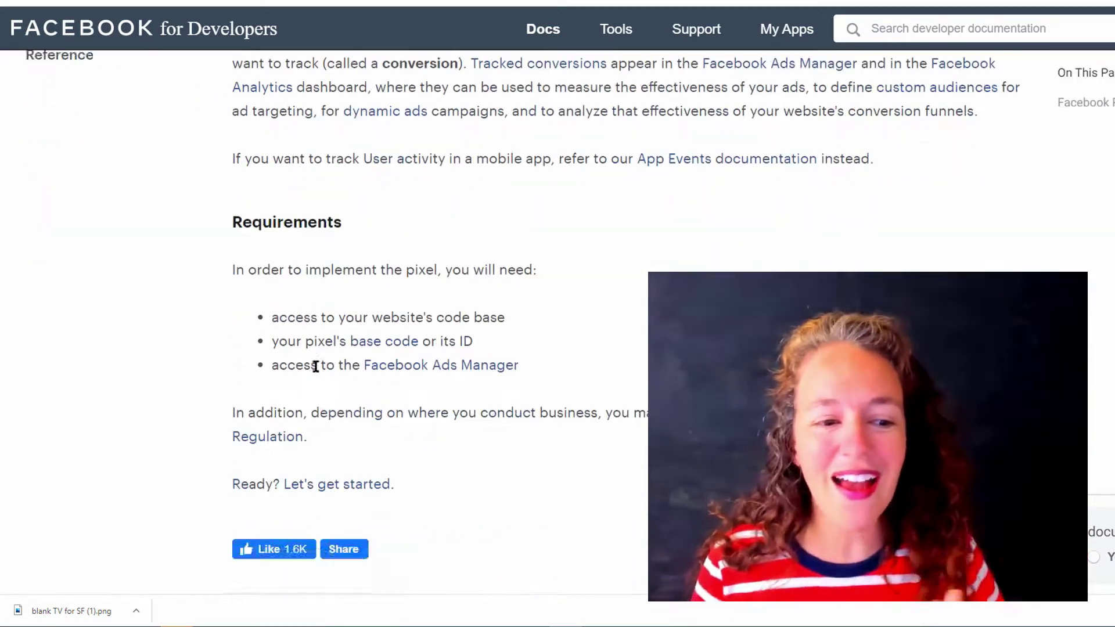
scroll(316, 367, up, 8)
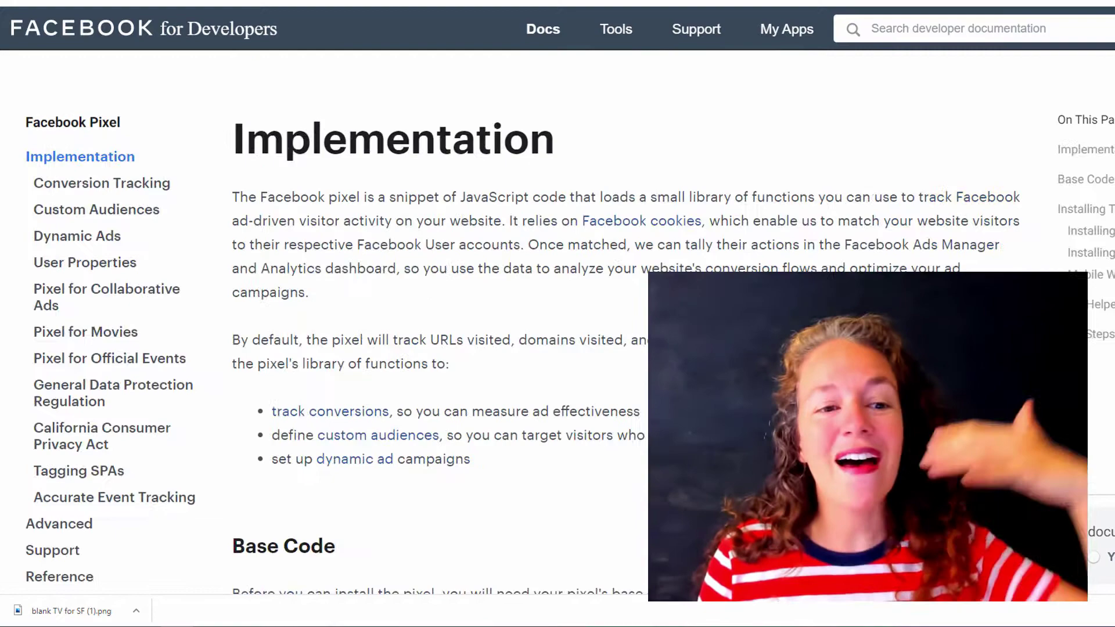
scroll(617, 238, down, 4)
scroll(616, 247, down, 12)
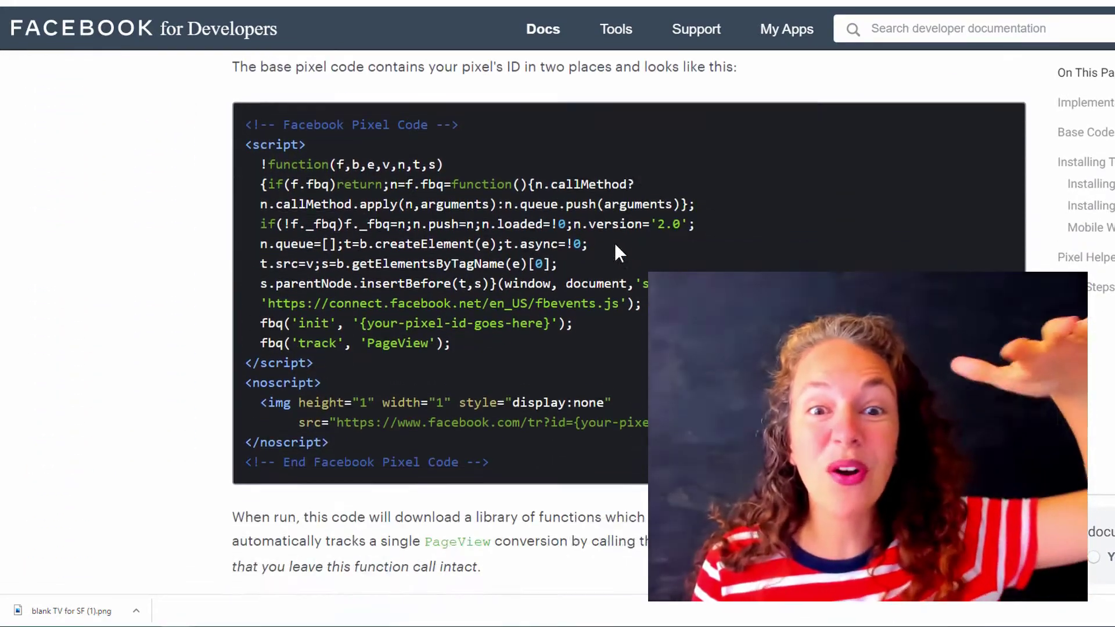
scroll(619, 253, down, 12)
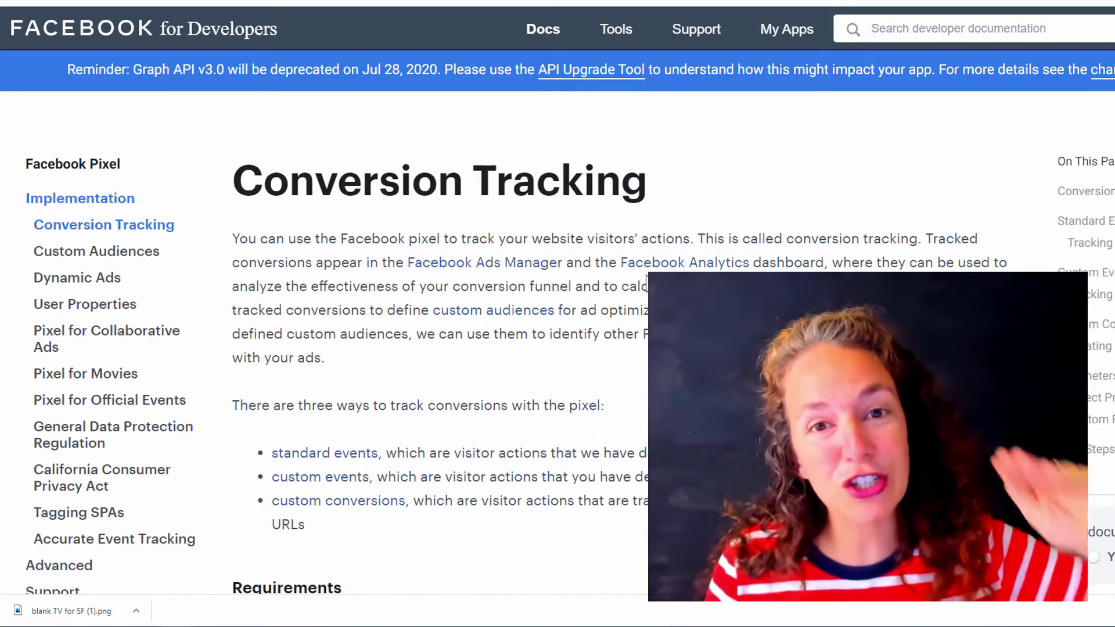
scroll(646, 280, down, 3)
scroll(646, 280, up, 3)
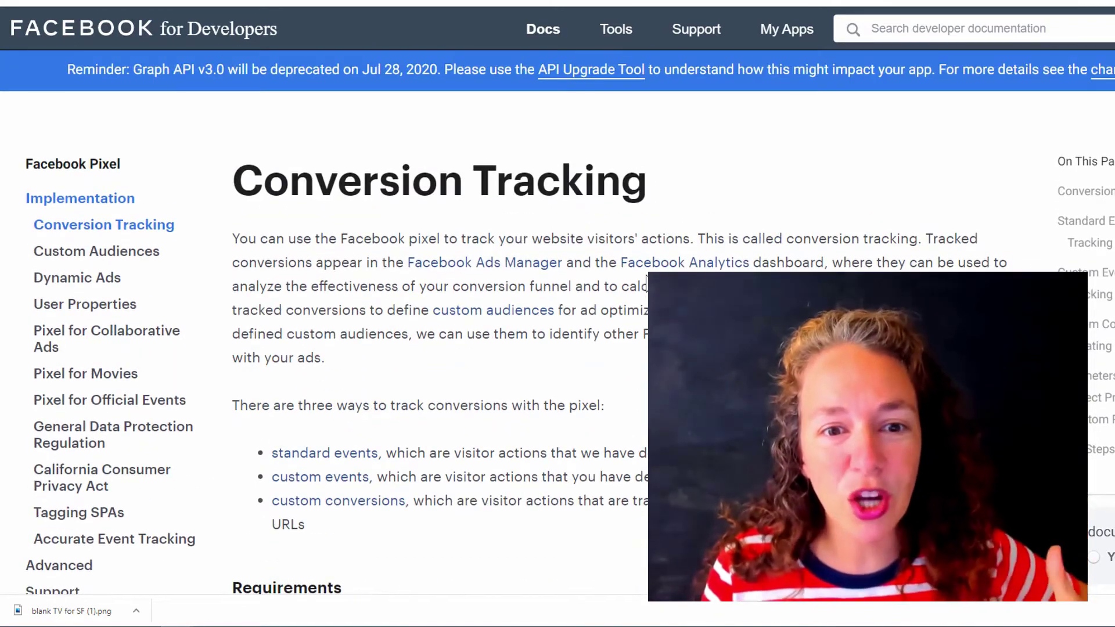
scroll(646, 280, down, 10)
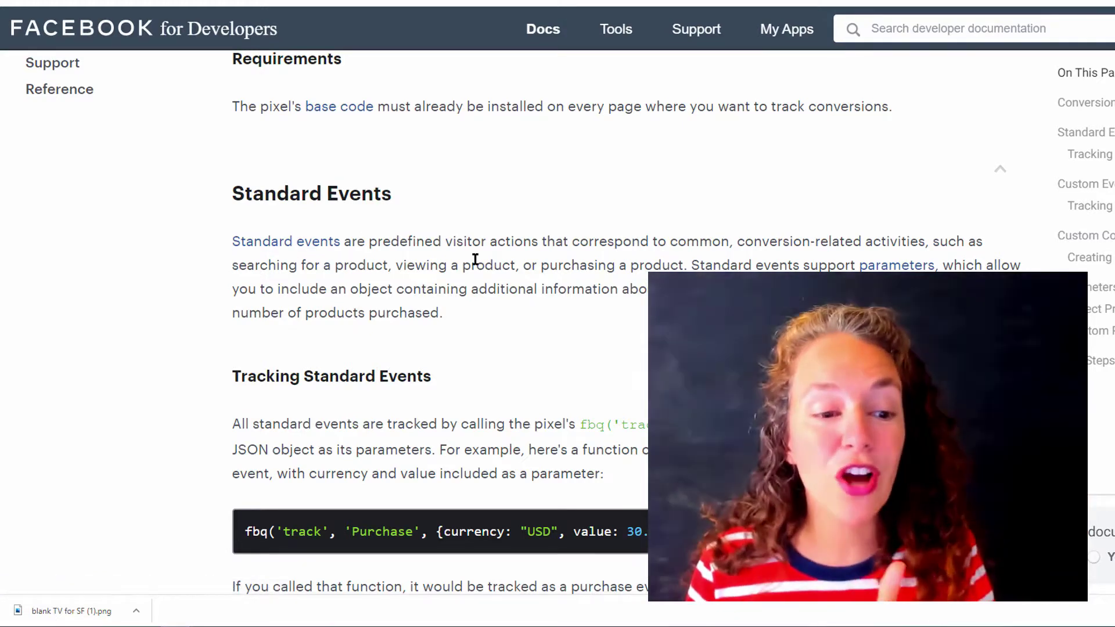
scroll(475, 259, down, 4)
scroll(475, 262, up, 2)
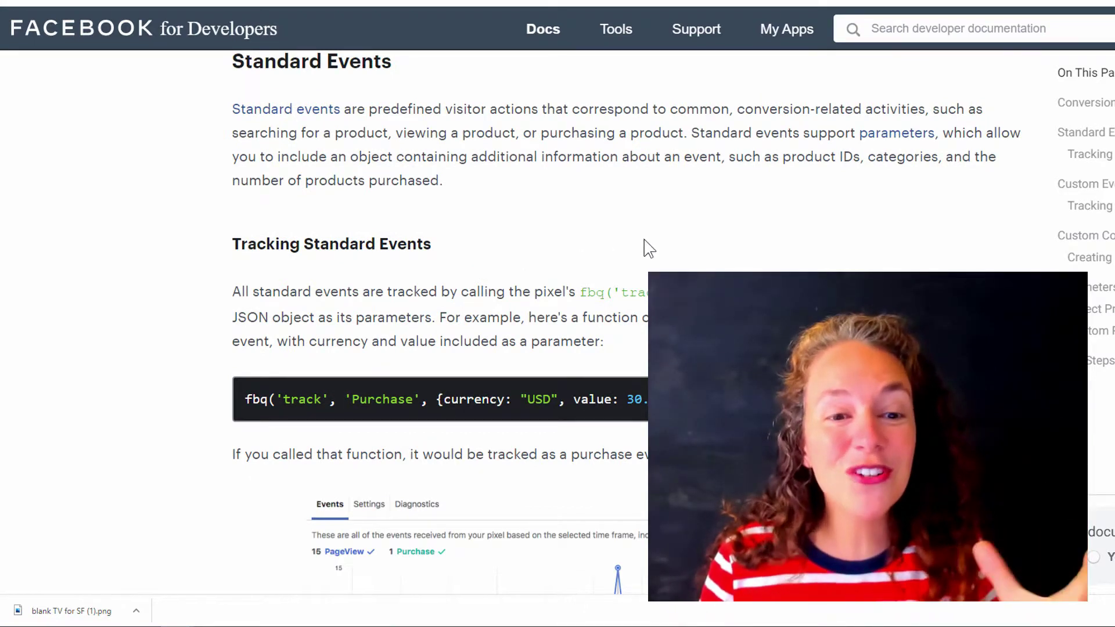
scroll(633, 228, up, 5)
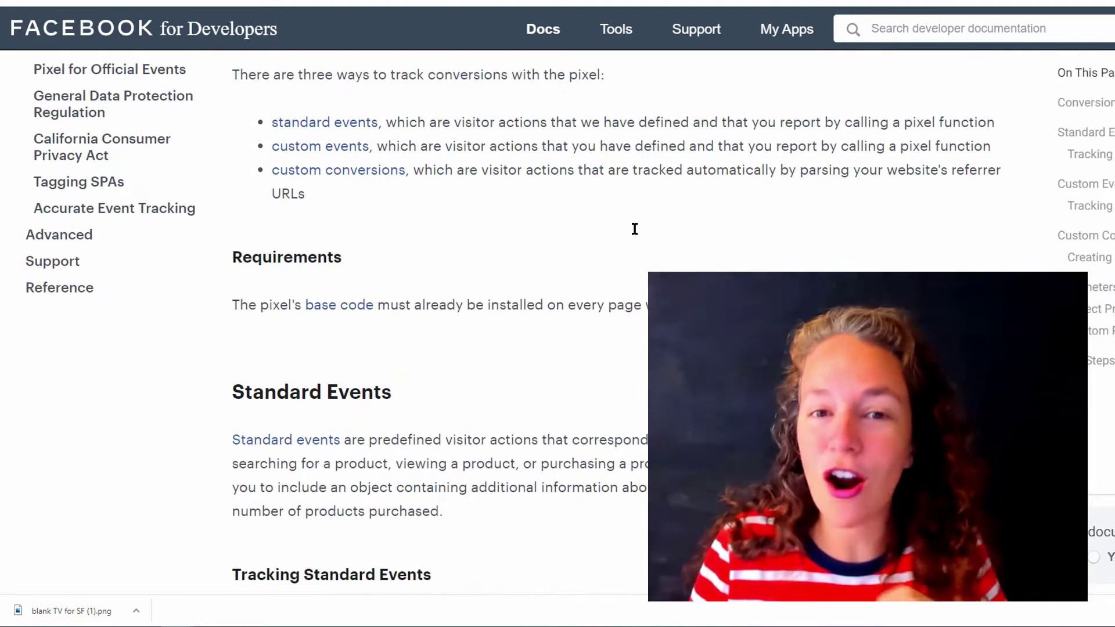
scroll(634, 229, up, 5)
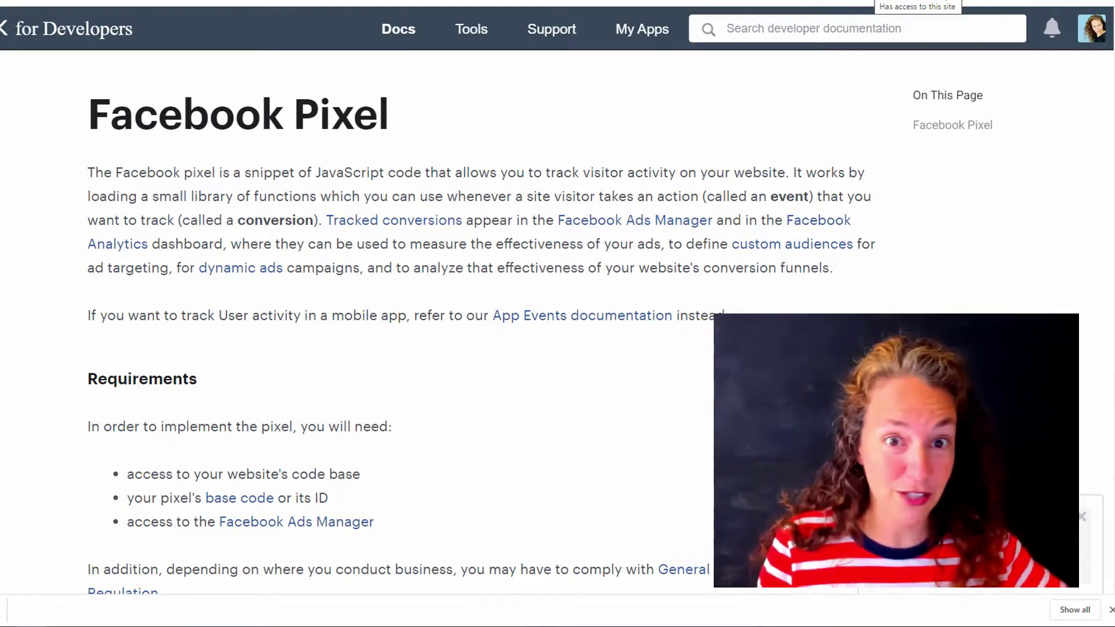
Step: Check which pixels Facebook Pixel Helper detects on the docs page, scrolling through its list
click(865, 1)
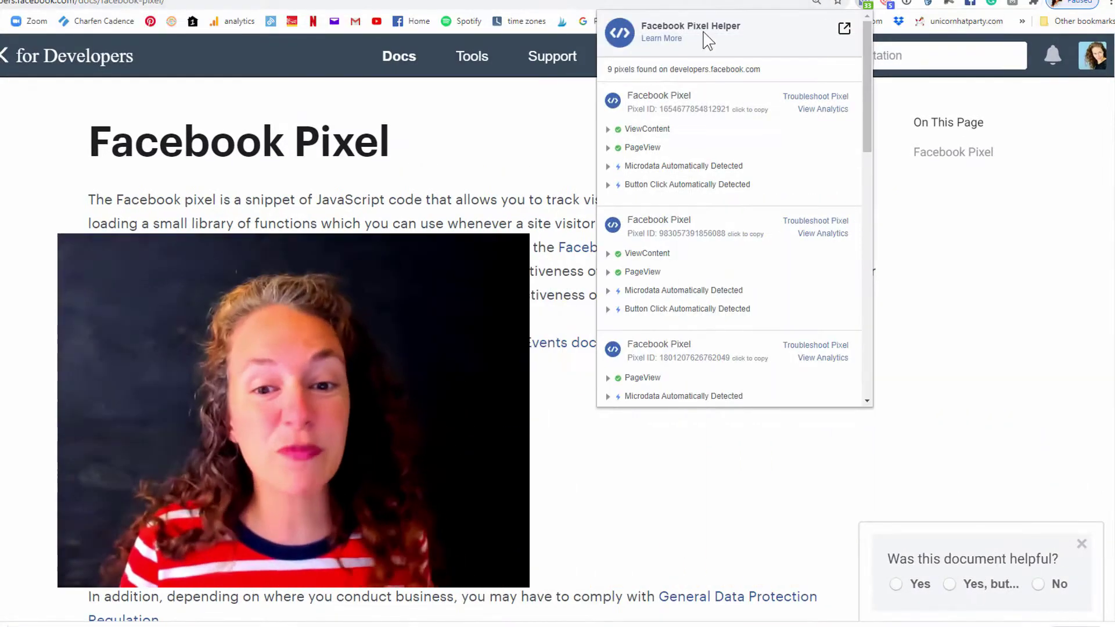
scroll(697, 174, down, 6)
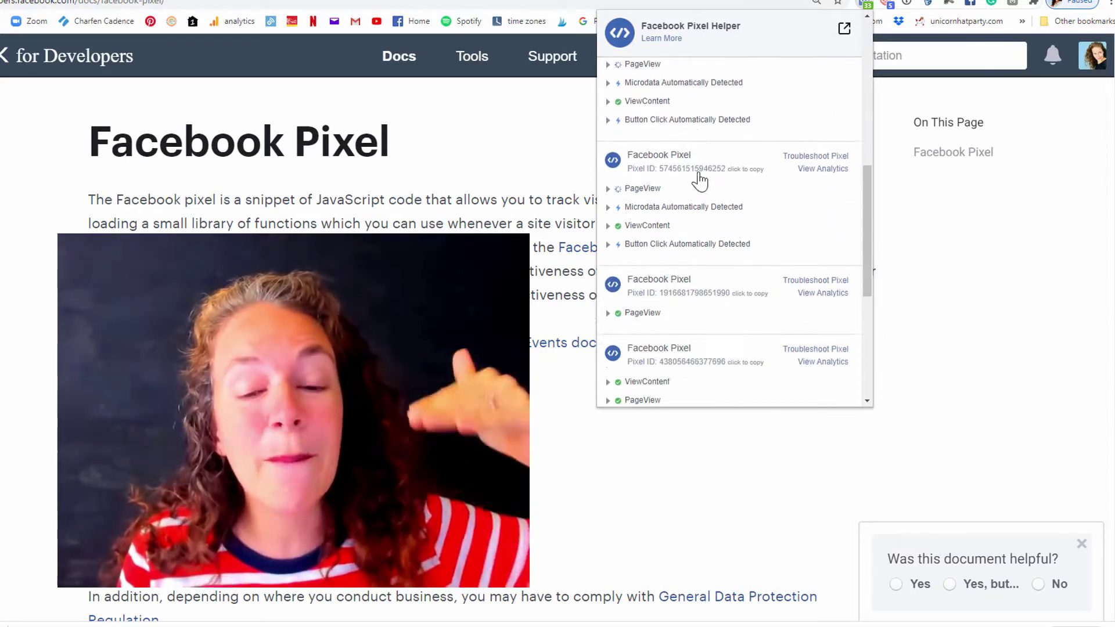
scroll(707, 290, down, 5)
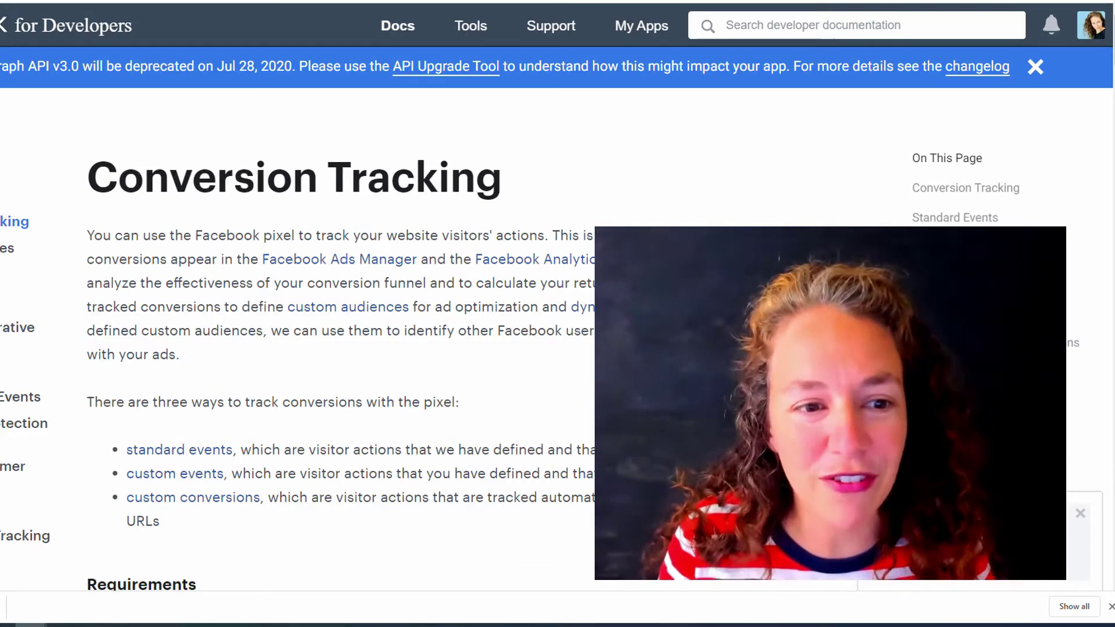
Step: Highlight the custom conversions bullet, then the standard events description on Conversion Tracking
scroll(347, 176, down, 2)
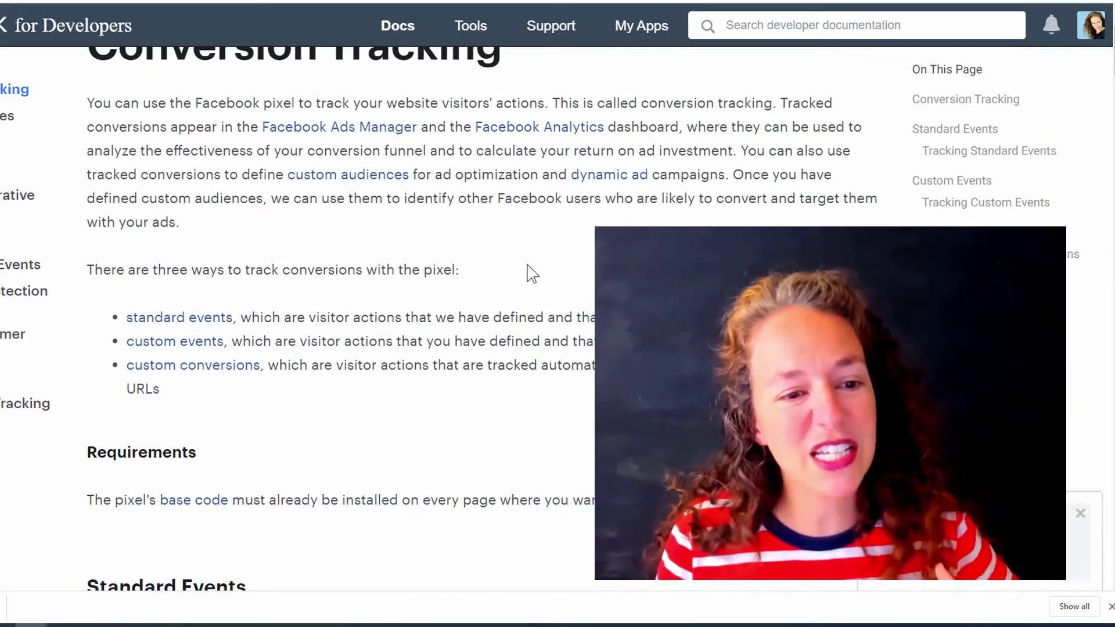
scroll(287, 259, up, 1)
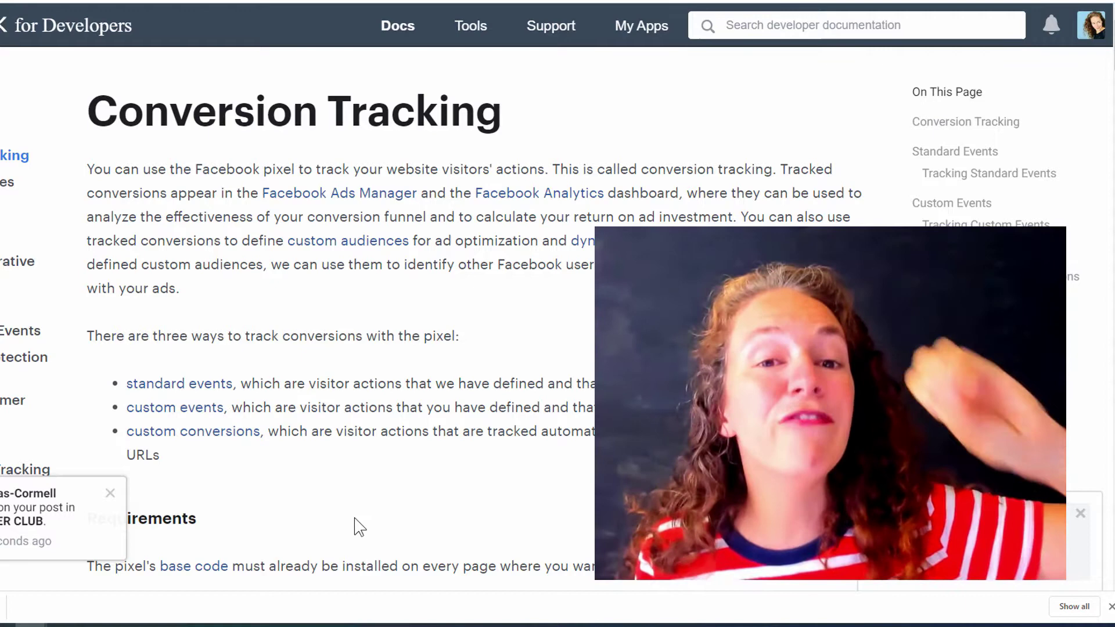
drag(385, 434, 127, 436)
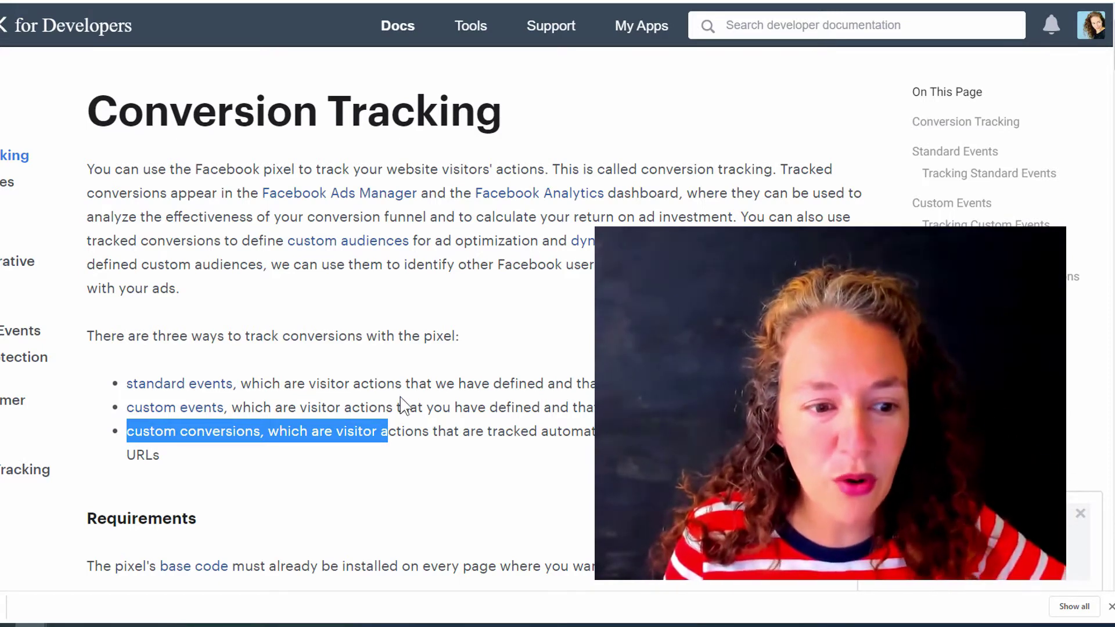
drag(402, 384, 129, 388)
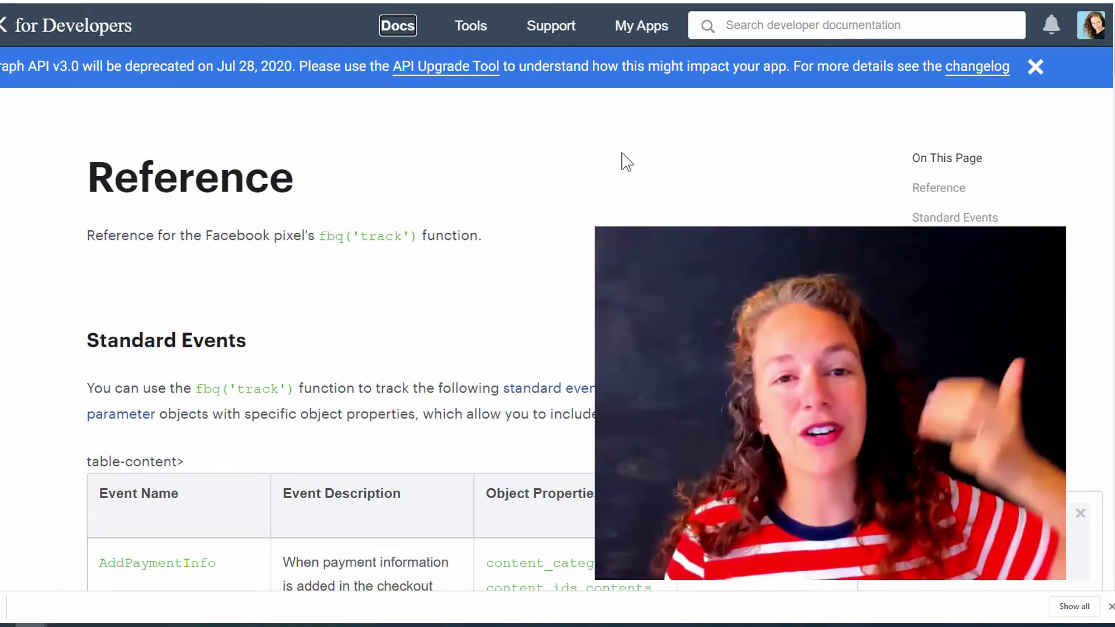
scroll(489, 277, down, 2)
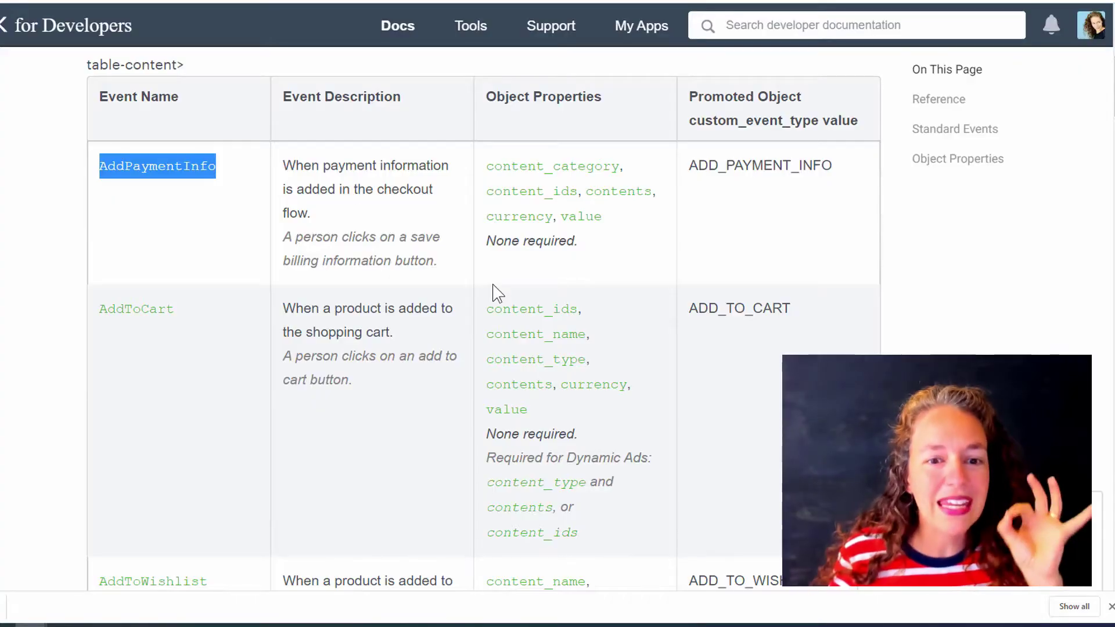
click(220, 170)
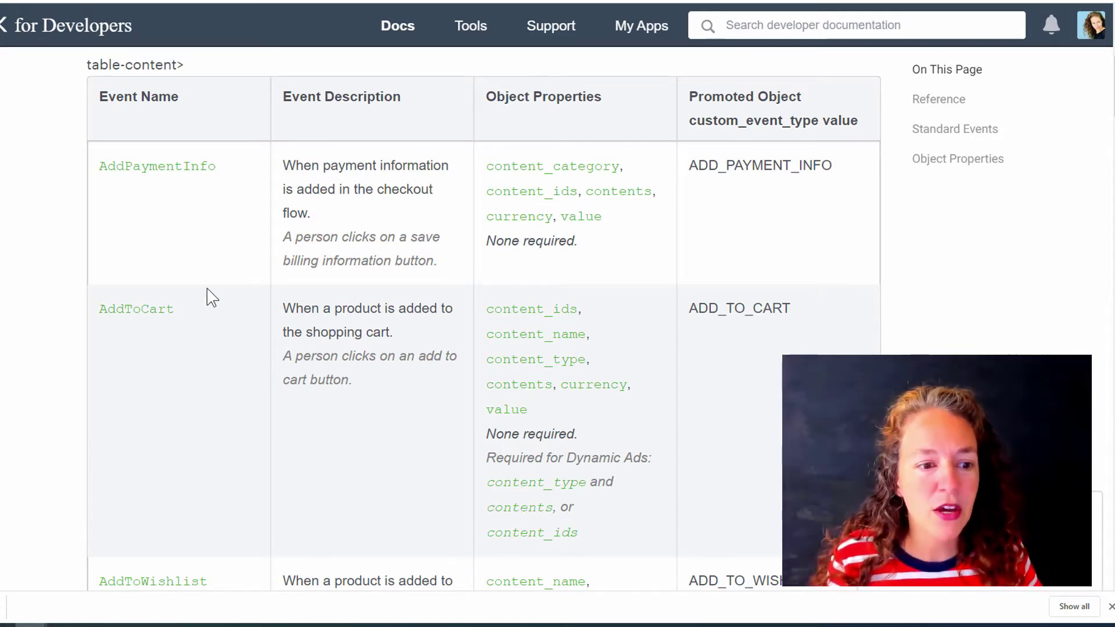
drag(202, 309, 100, 309)
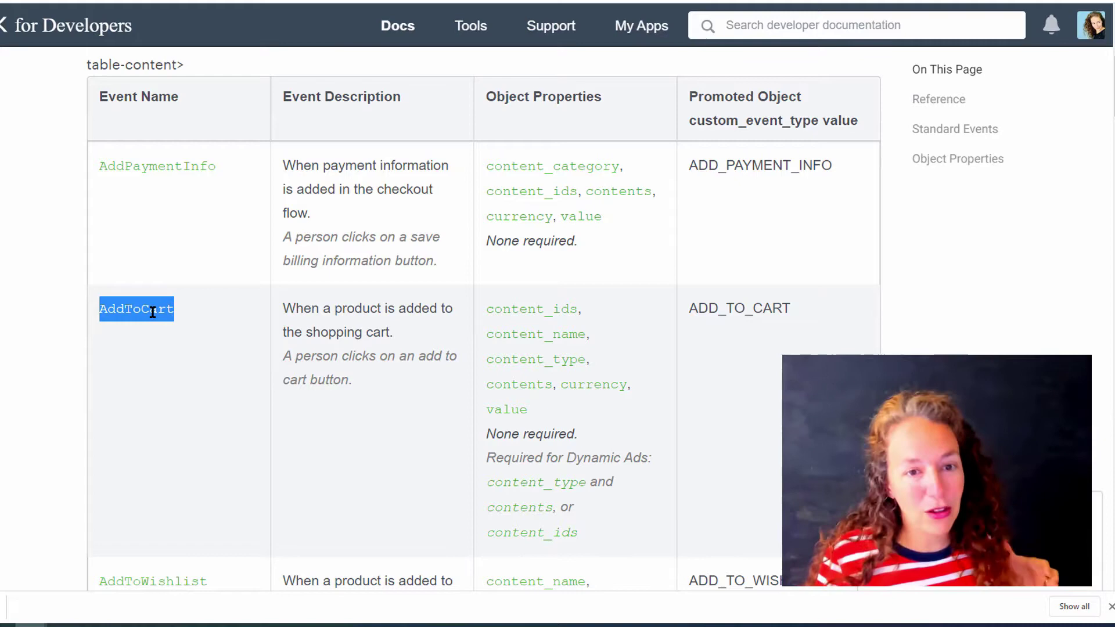
Step: Scroll the standard events table and highlight the Purchase event name
scroll(386, 436, down, 6)
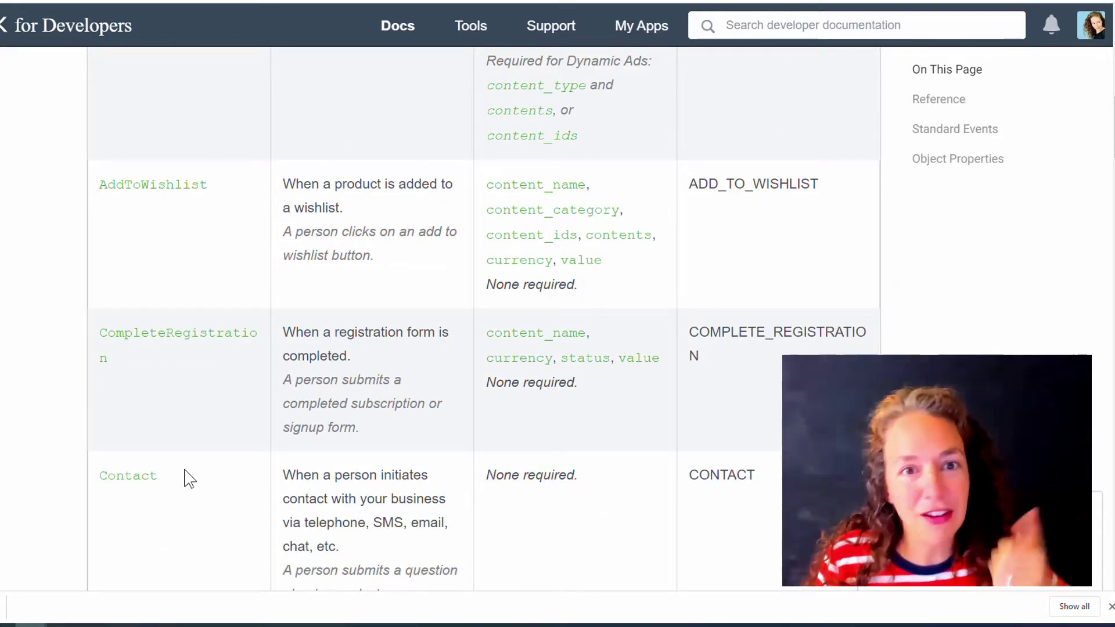
scroll(186, 473, down, 5)
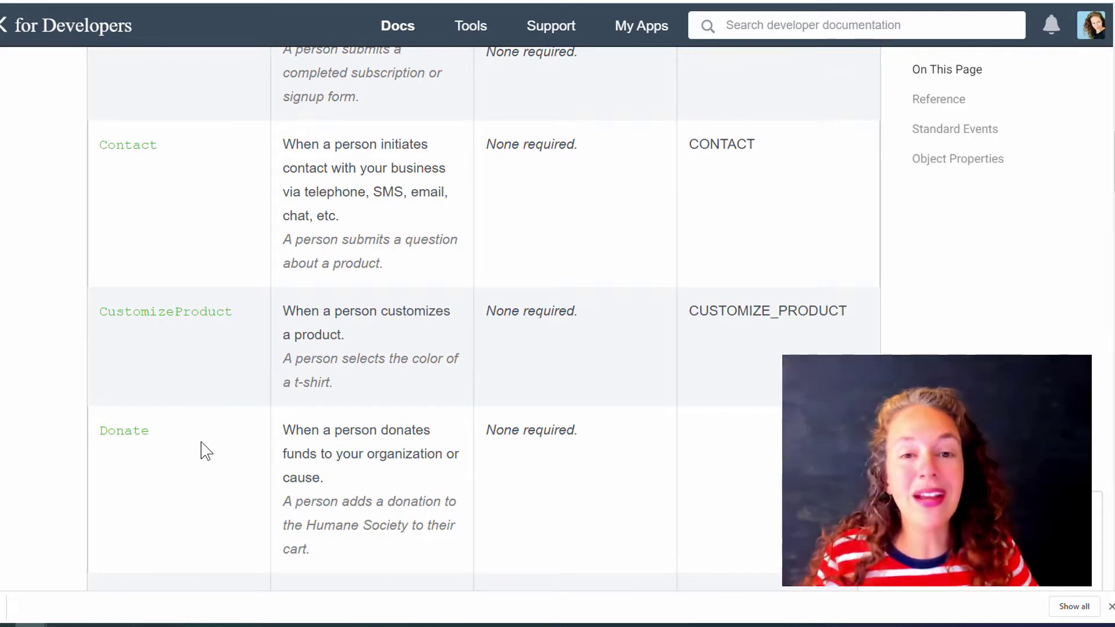
scroll(201, 443, down, 2)
scroll(201, 450, down, 12)
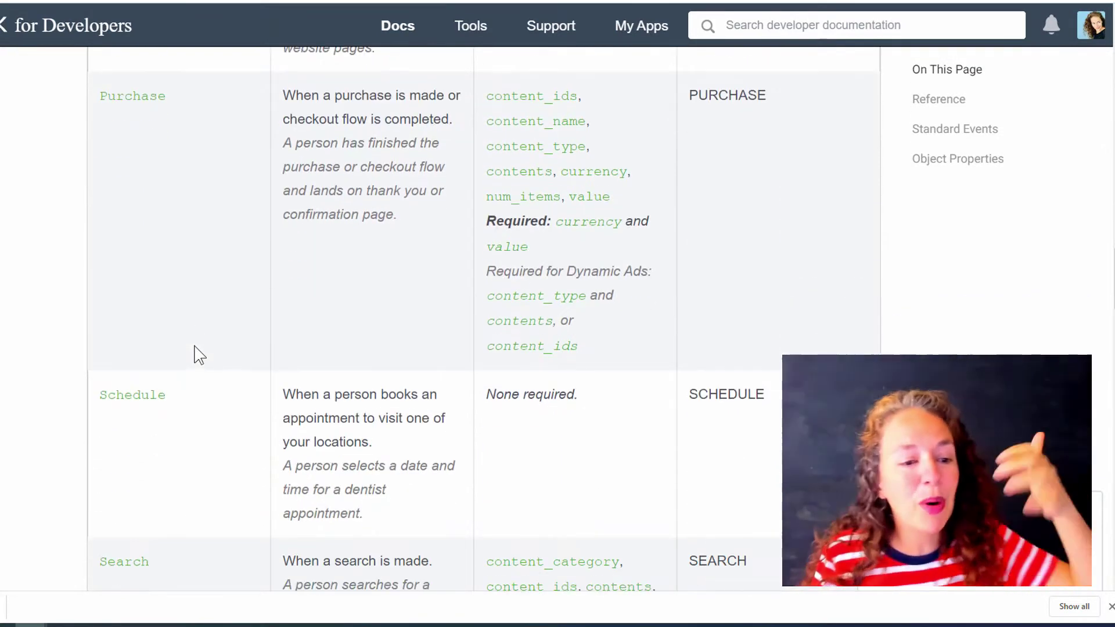
scroll(195, 354, up, 2)
drag(166, 230, 100, 234)
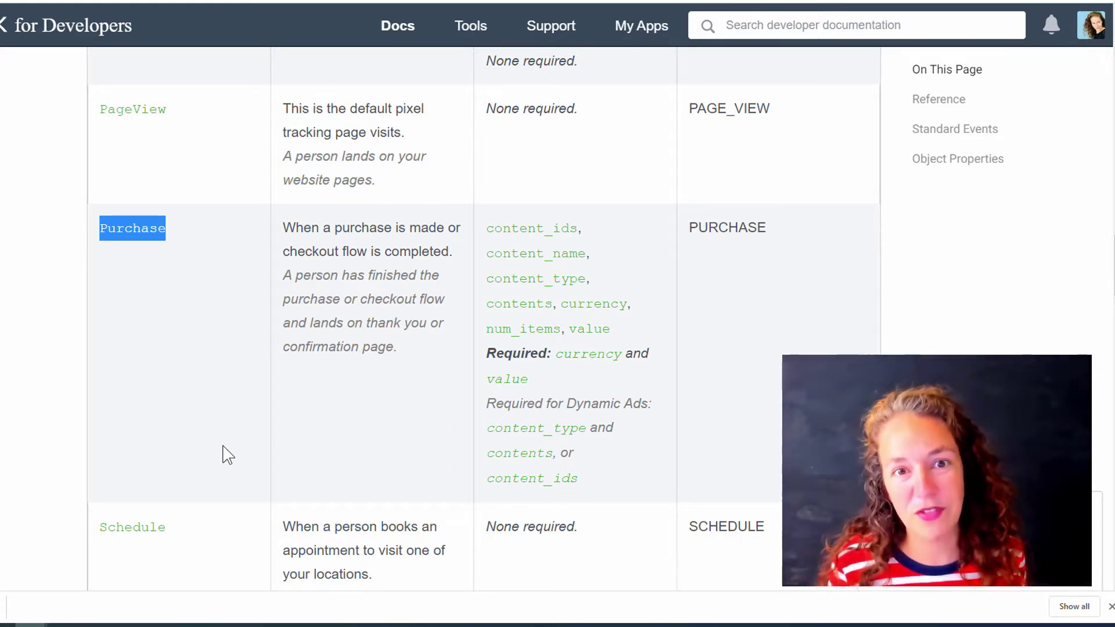
Step: Scroll back to the Conversion Tracking code examples for tracking a Purchase event
scroll(228, 455, down, 12)
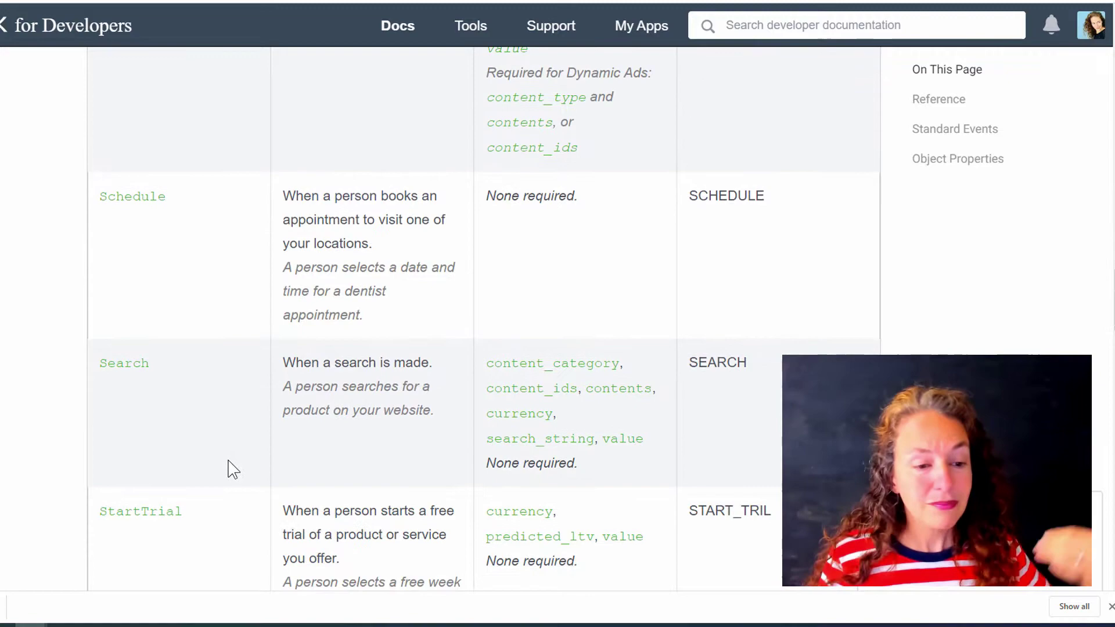
scroll(234, 469, down, 9)
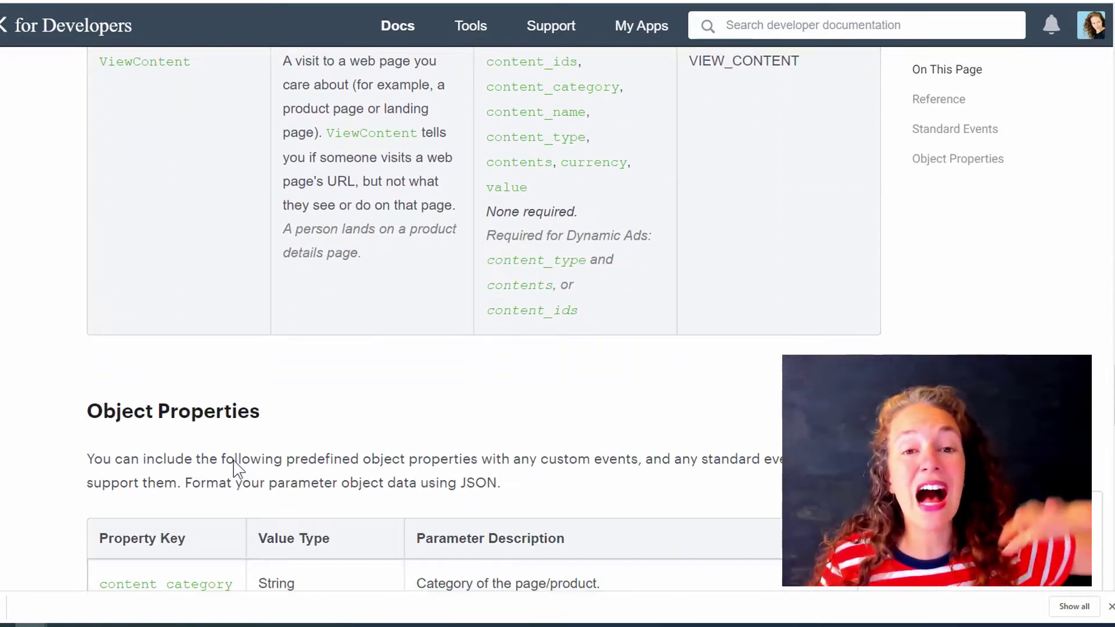
scroll(235, 469, up, 20)
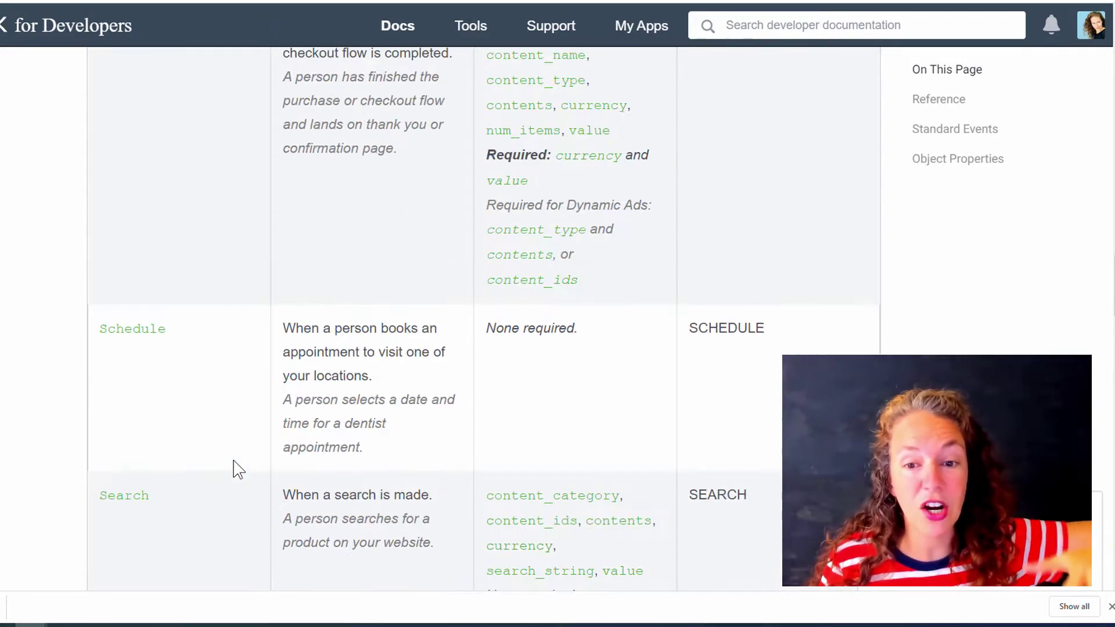
scroll(237, 469, up, 2)
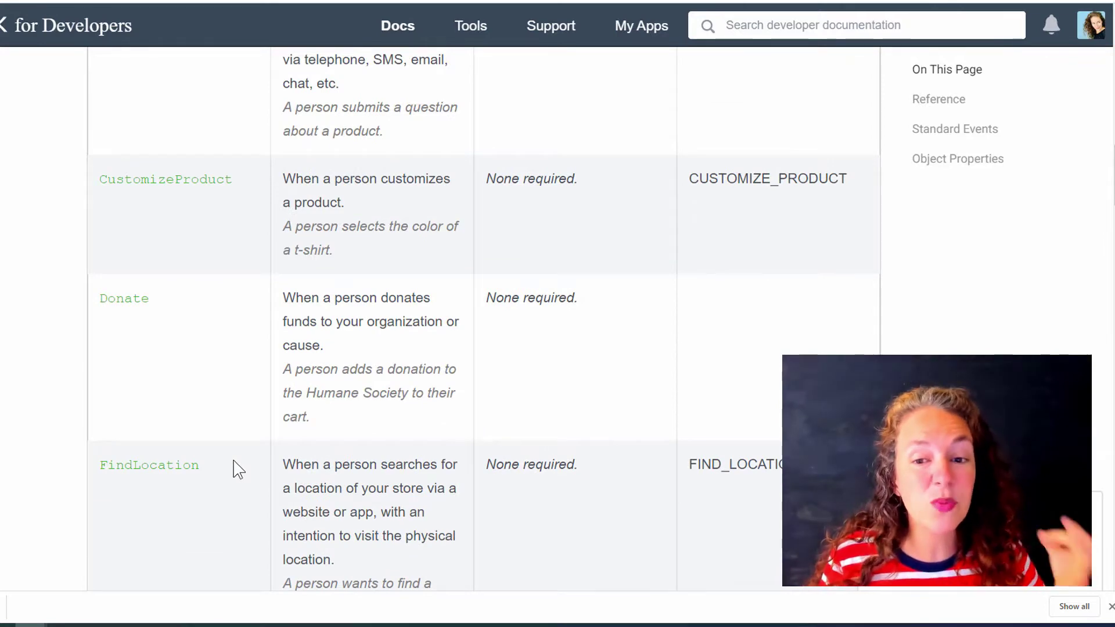
scroll(237, 469, up, 5)
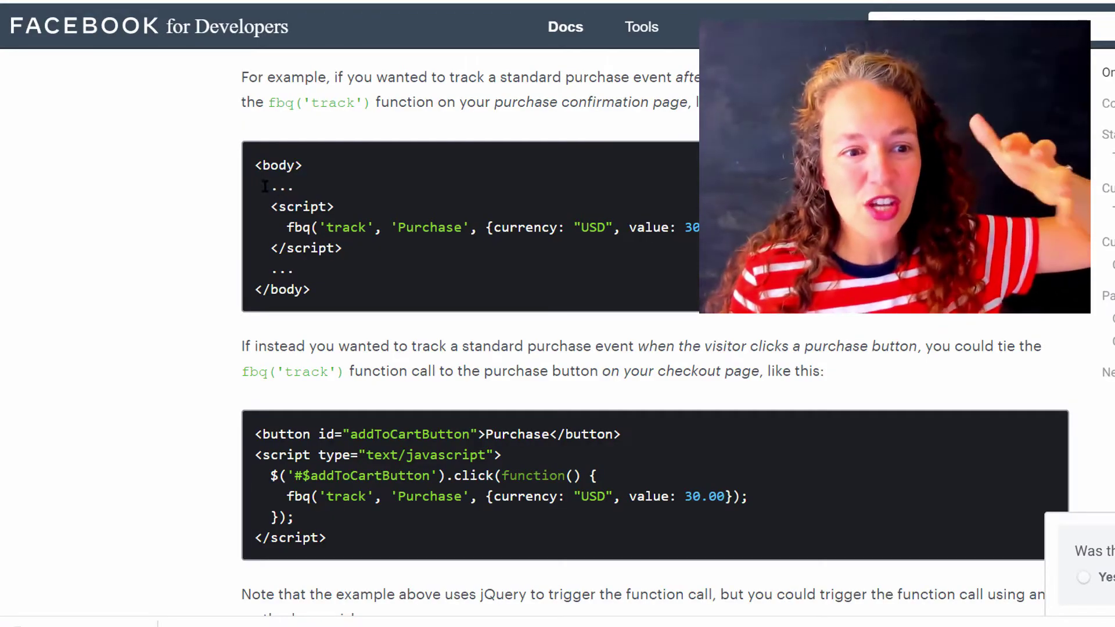
Step: Select the <button>…</script> example code that tracks Purchase on a button click
drag(266, 204, 295, 270)
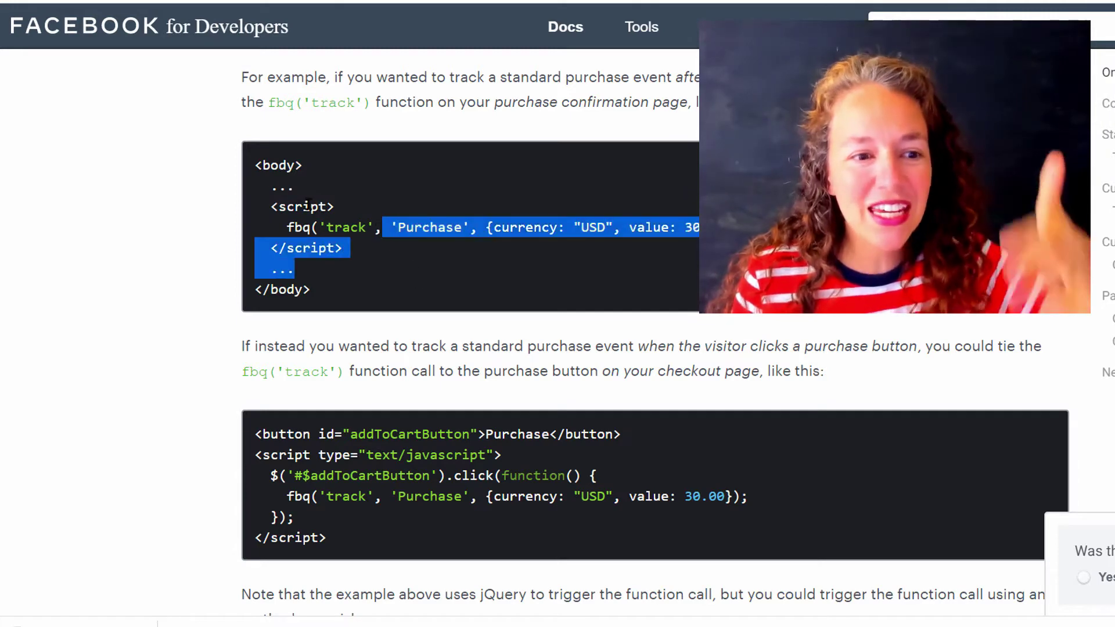
click(252, 171)
drag(253, 166, 324, 298)
scroll(359, 432, down, 3)
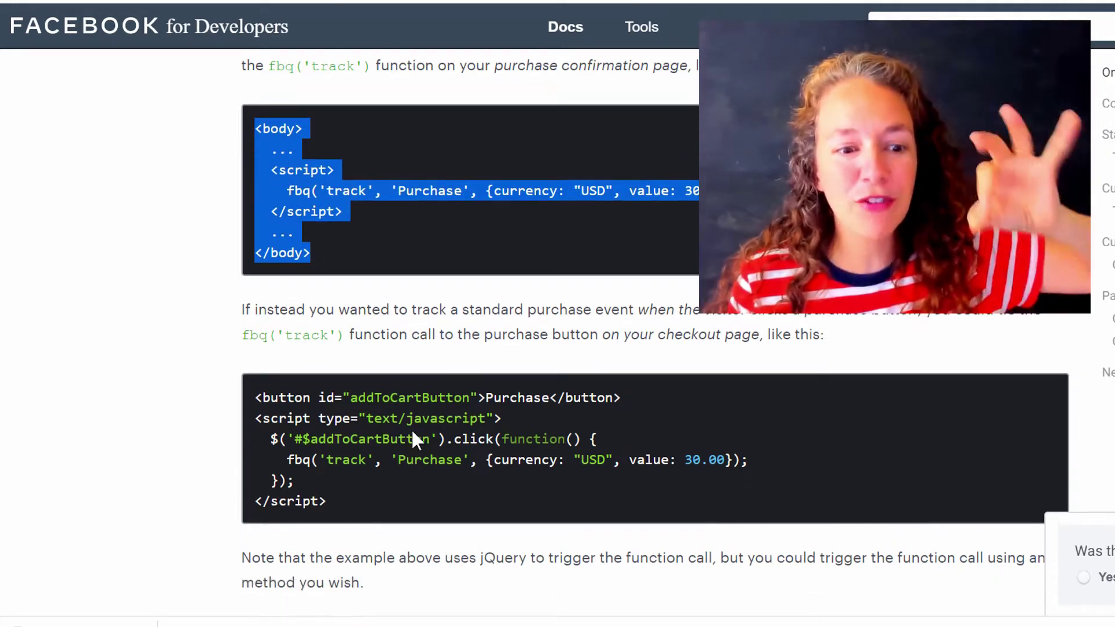
drag(242, 228, 335, 325)
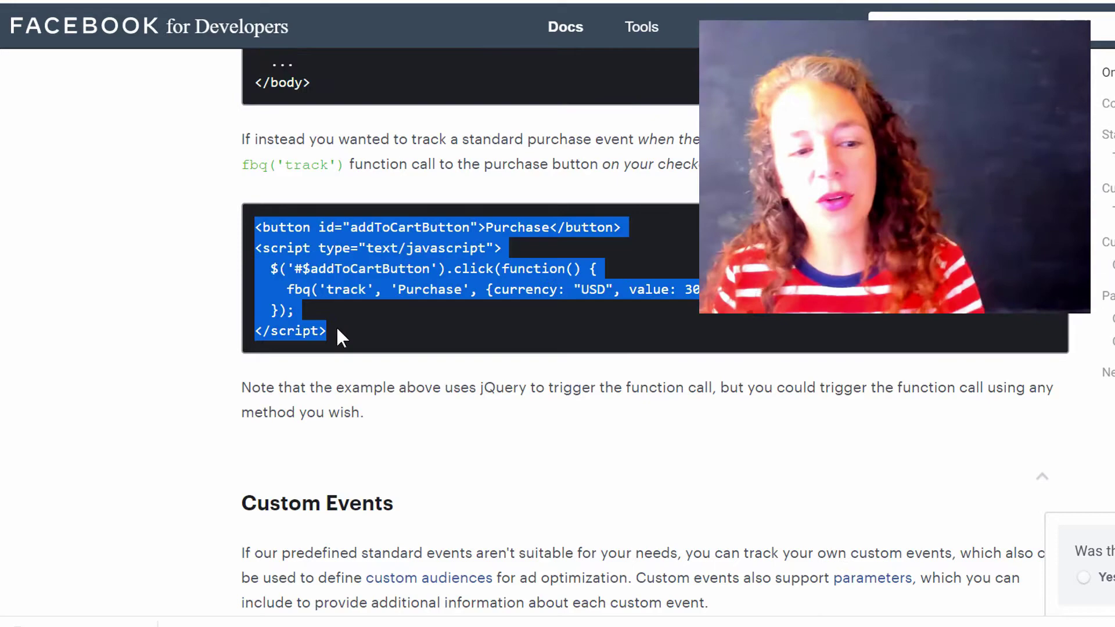
scroll(503, 209, up, 10)
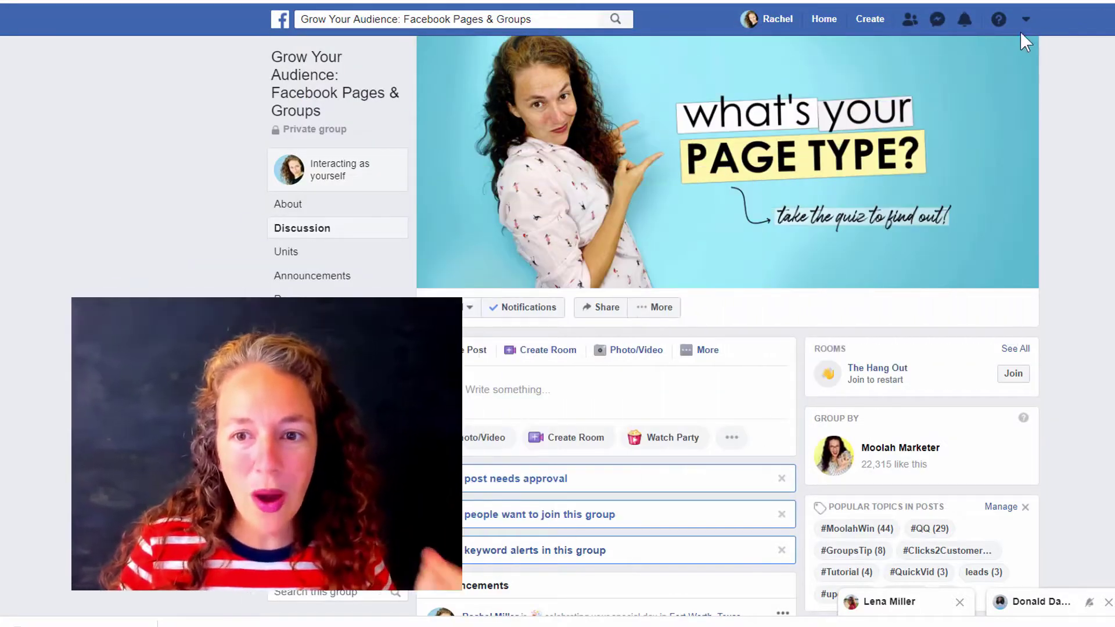
Step: Go through Manage Ads into Events Manager and list Moolah Marketer's custom conversions
click(1023, 22)
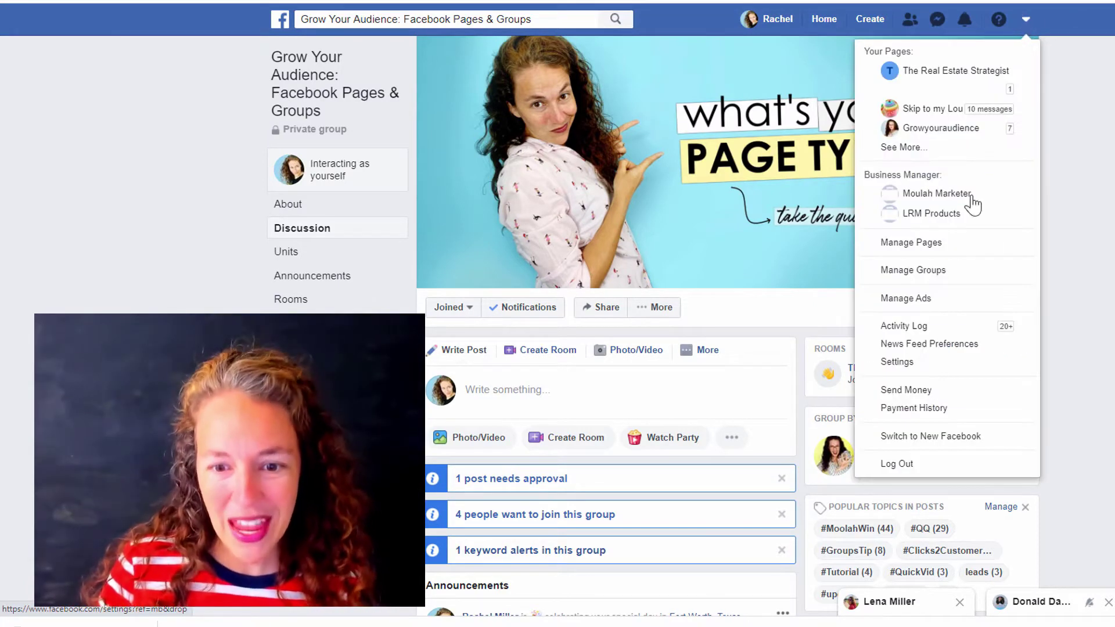
click(935, 299)
scroll(934, 301, down, 4)
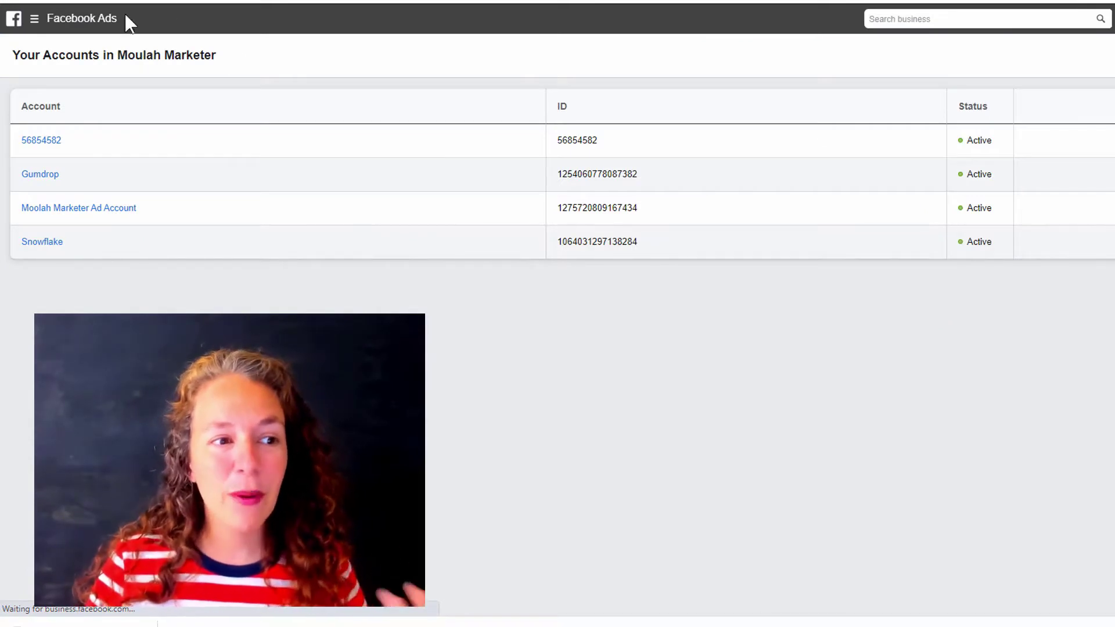
click(35, 19)
click(169, 162)
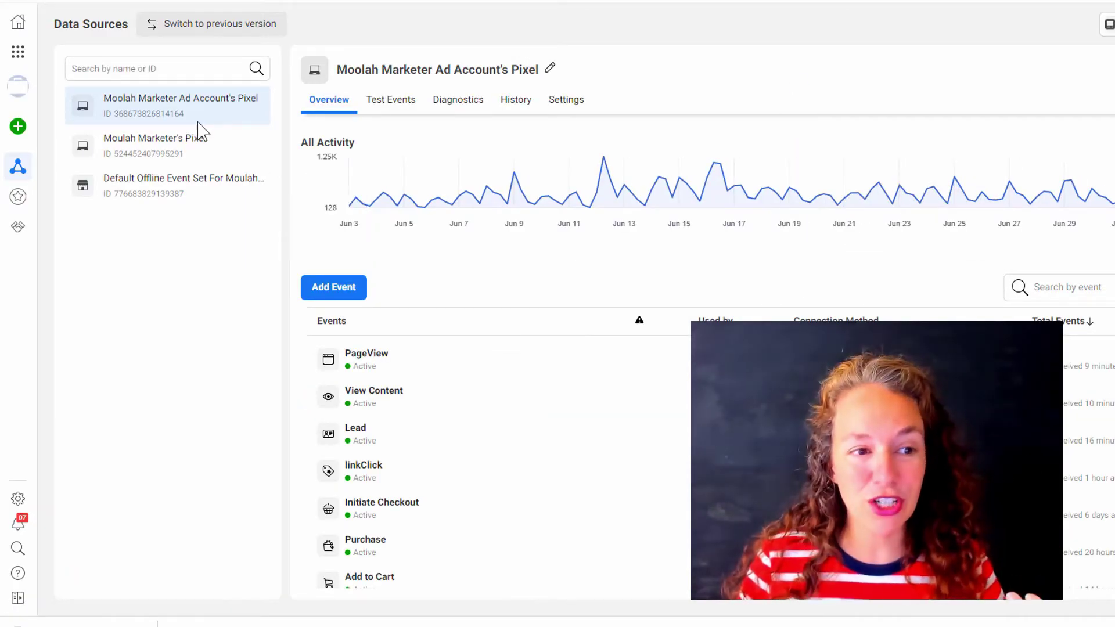
mouse_move(18, 207)
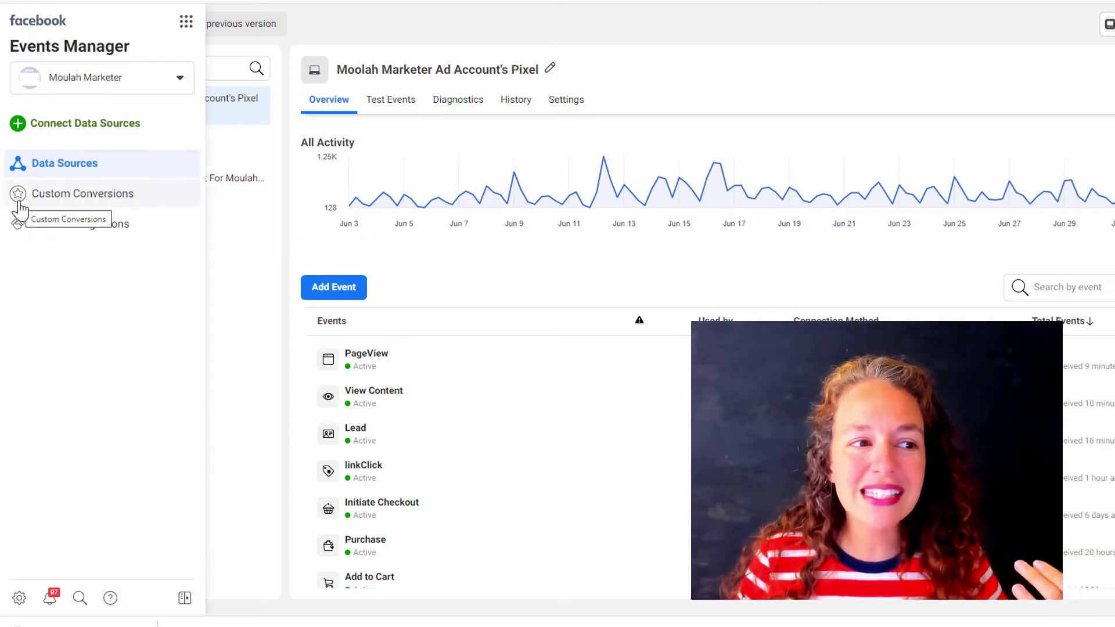
click(82, 198)
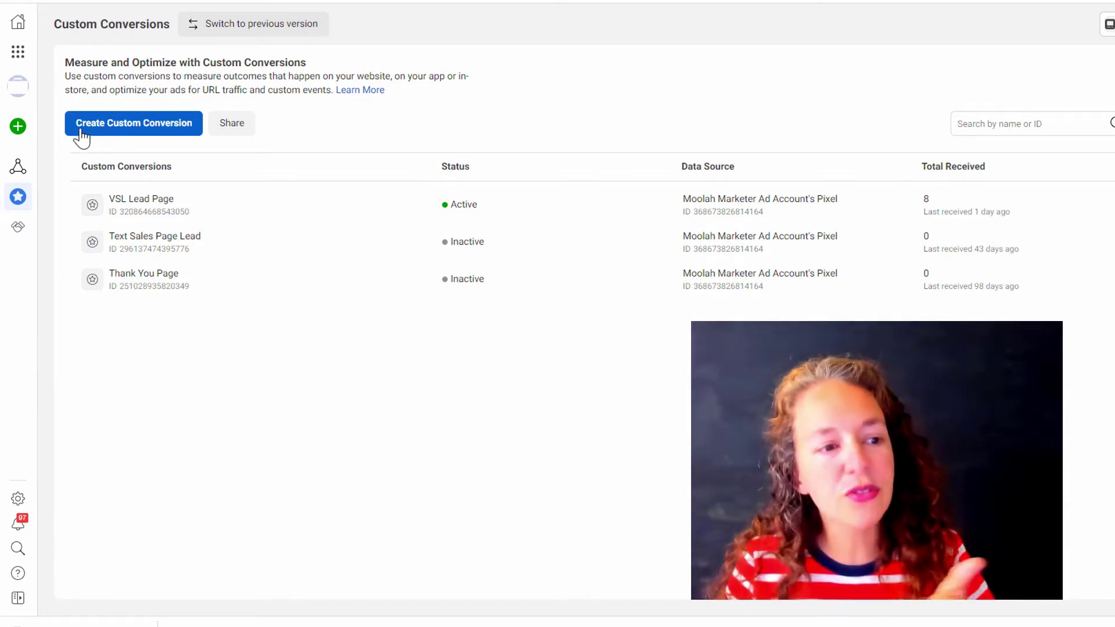
Step: Create a new custom conversion named 'Became a member' with description 'TEST'
click(130, 138)
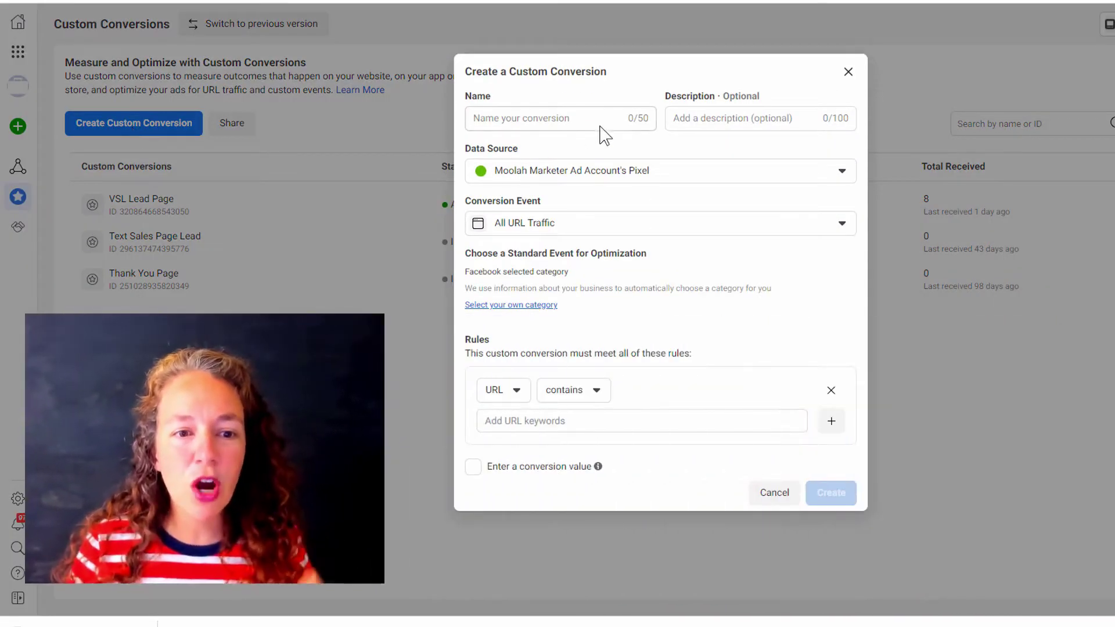
click(594, 114)
text(Became a mem)
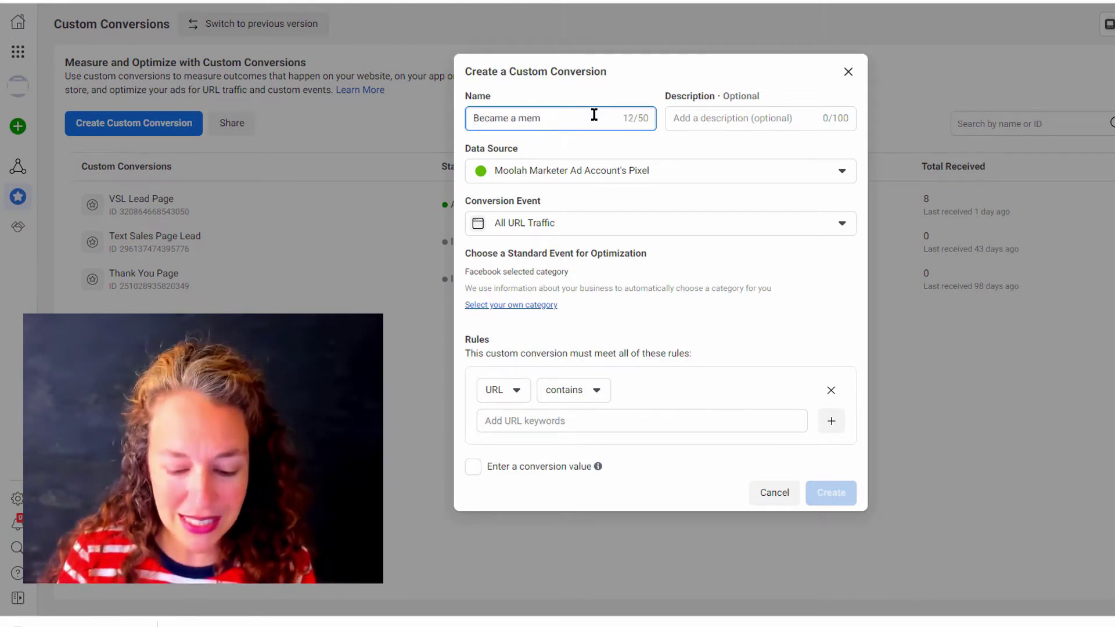
text(ber)
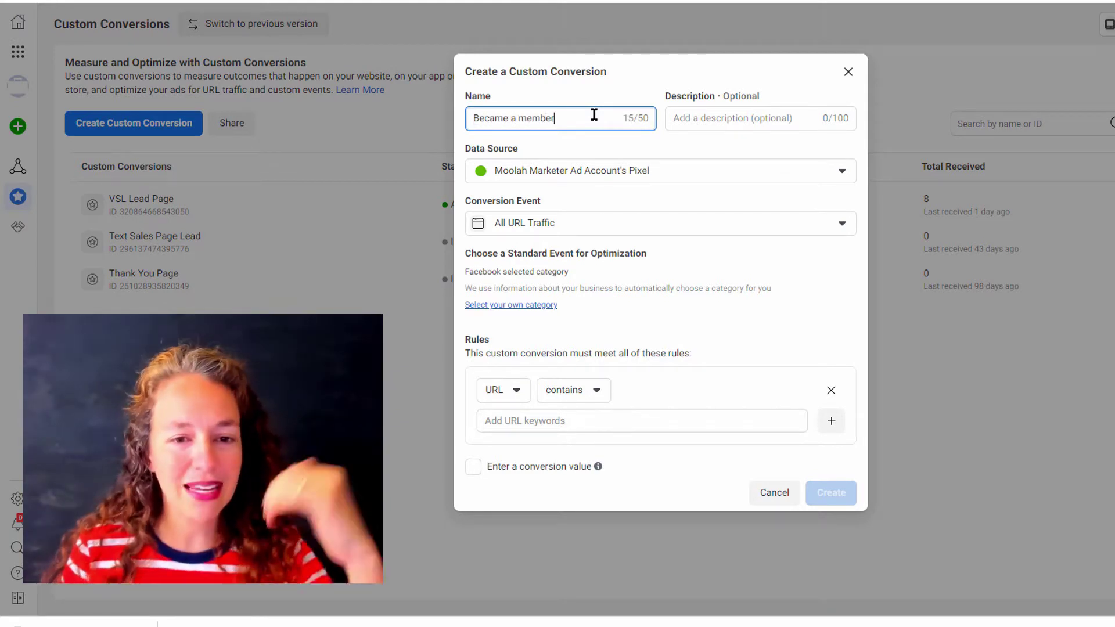
click(766, 124)
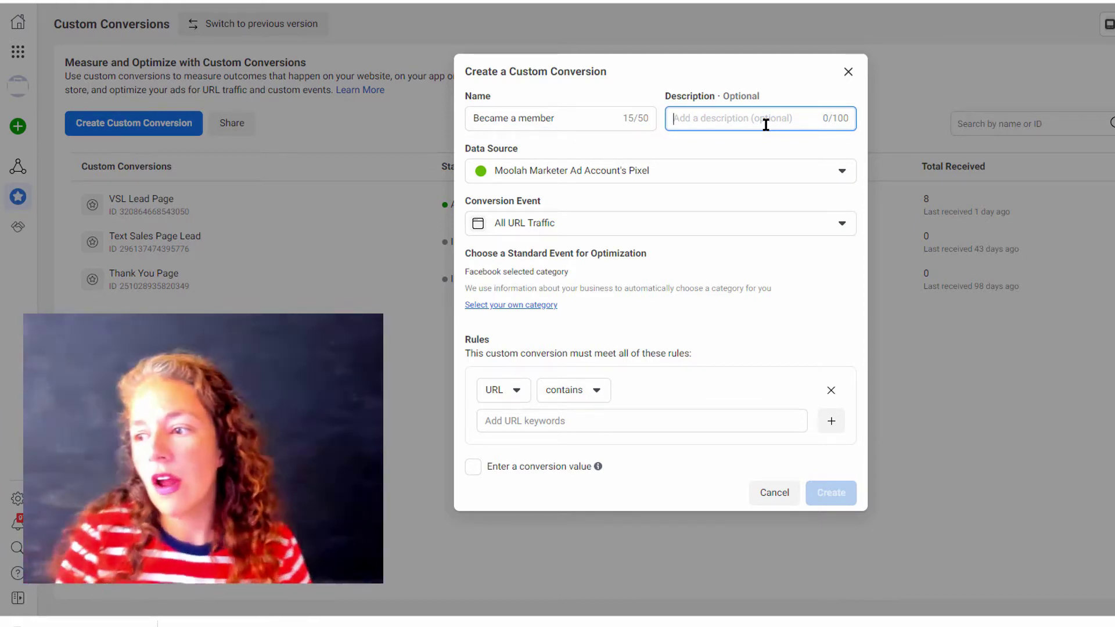
text(January Promo)
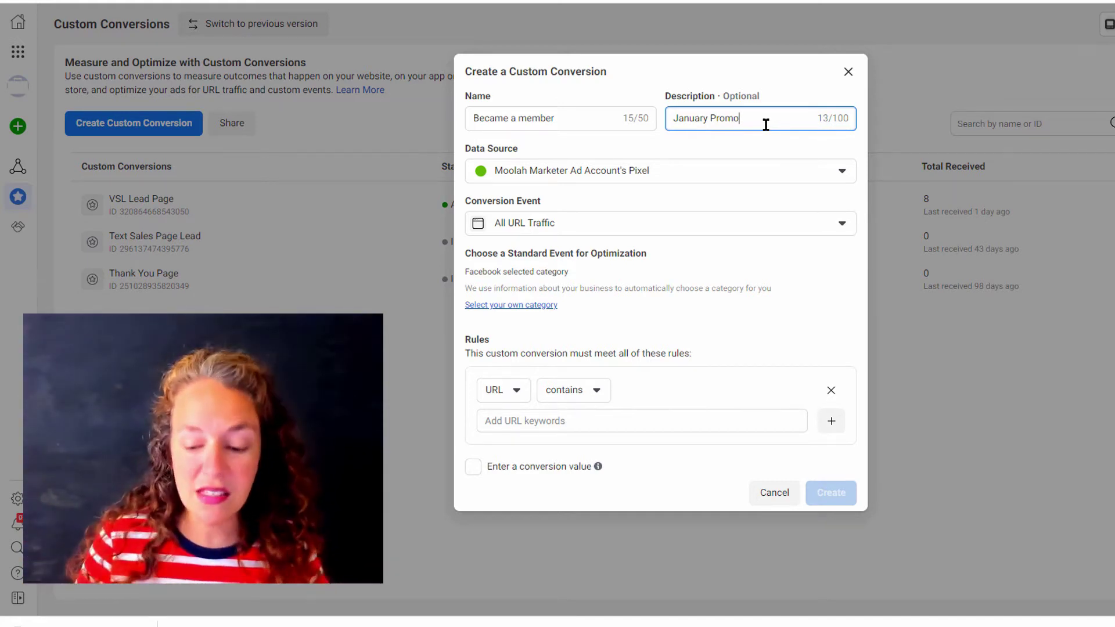
key(BackSpace)
key(BackSpace)
key(BackSpace)
key(BackSpace)
key(BackSpace)
key(BackSpace)
key(BackSpace)
key(BackSpace)
key(BackSpace)
key(BackSpace)
key(BackSpace)
key(BackSpace)
key(BackSpace)
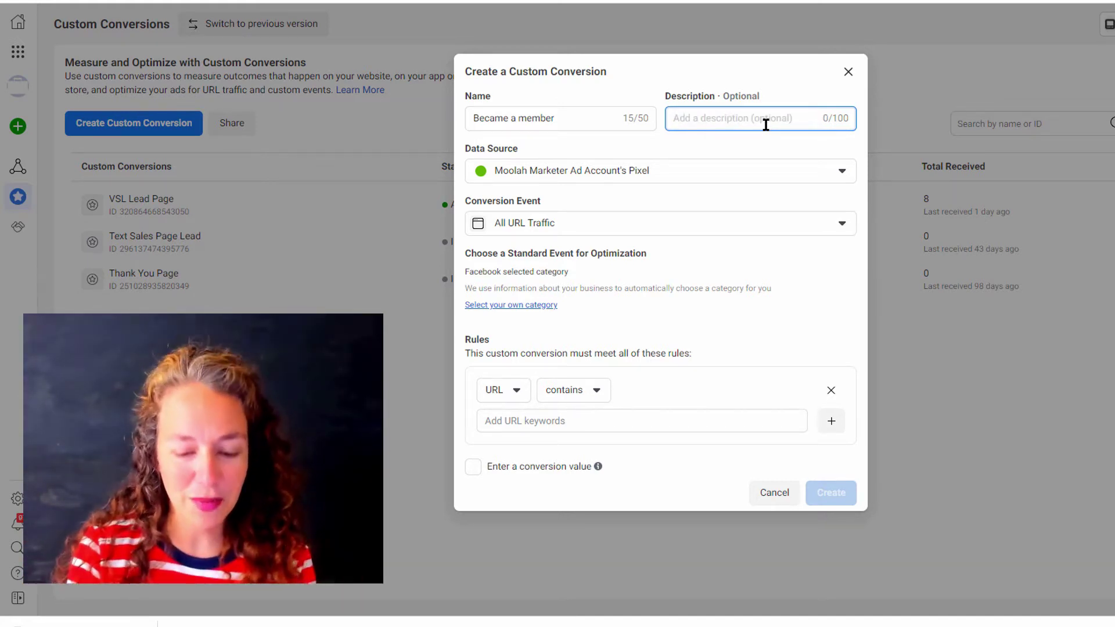
text(TEST)
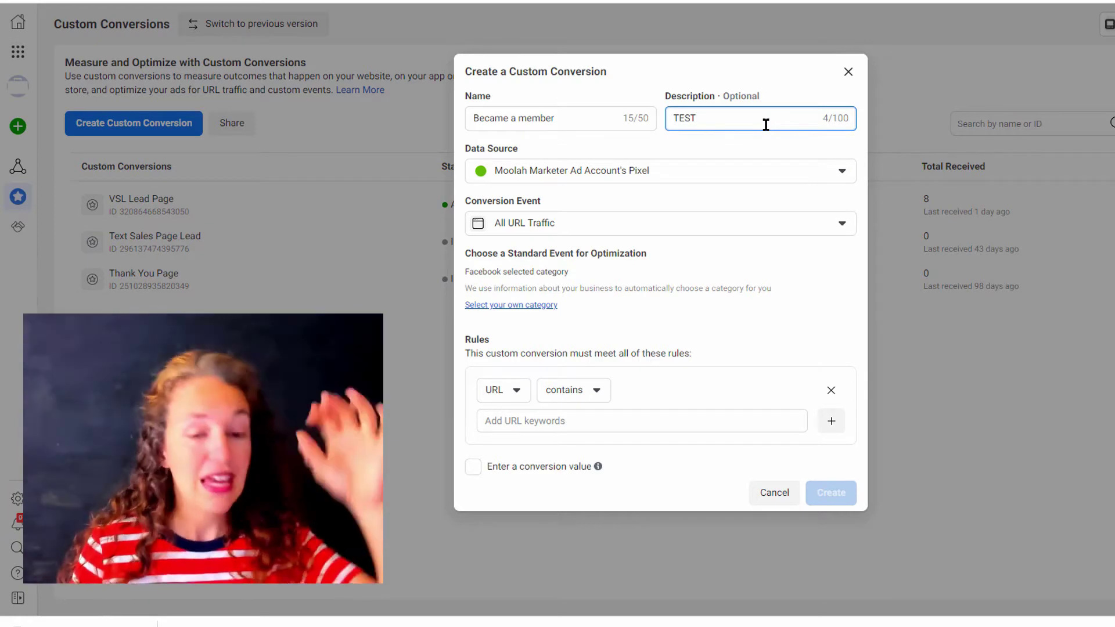
click(758, 259)
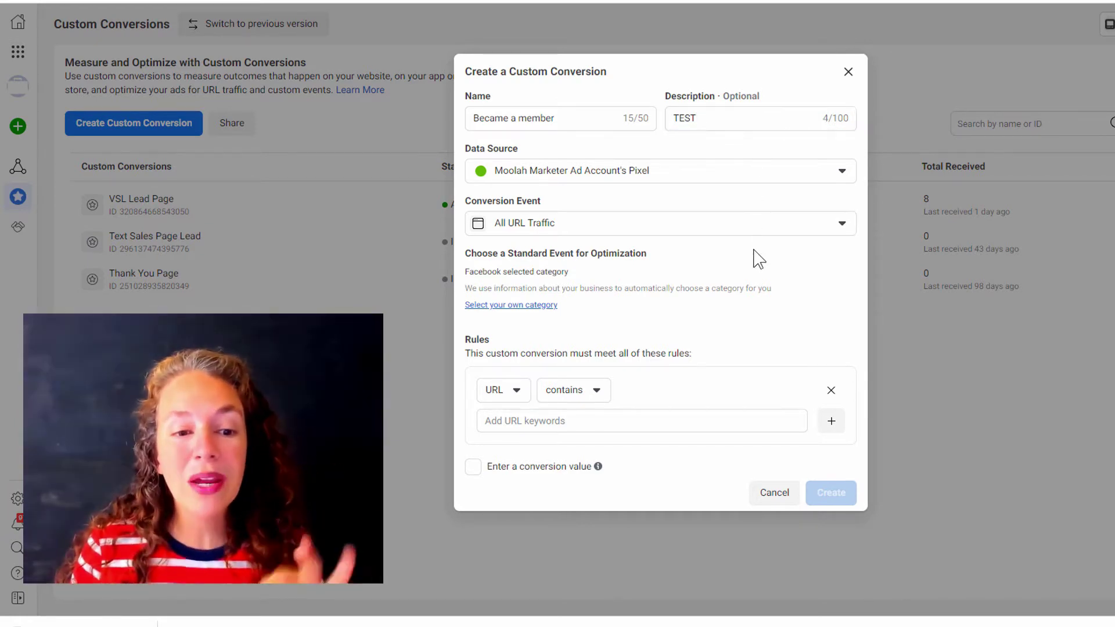
Step: Keep All URL Traffic as the conversion event with a URL contains rule
click(721, 226)
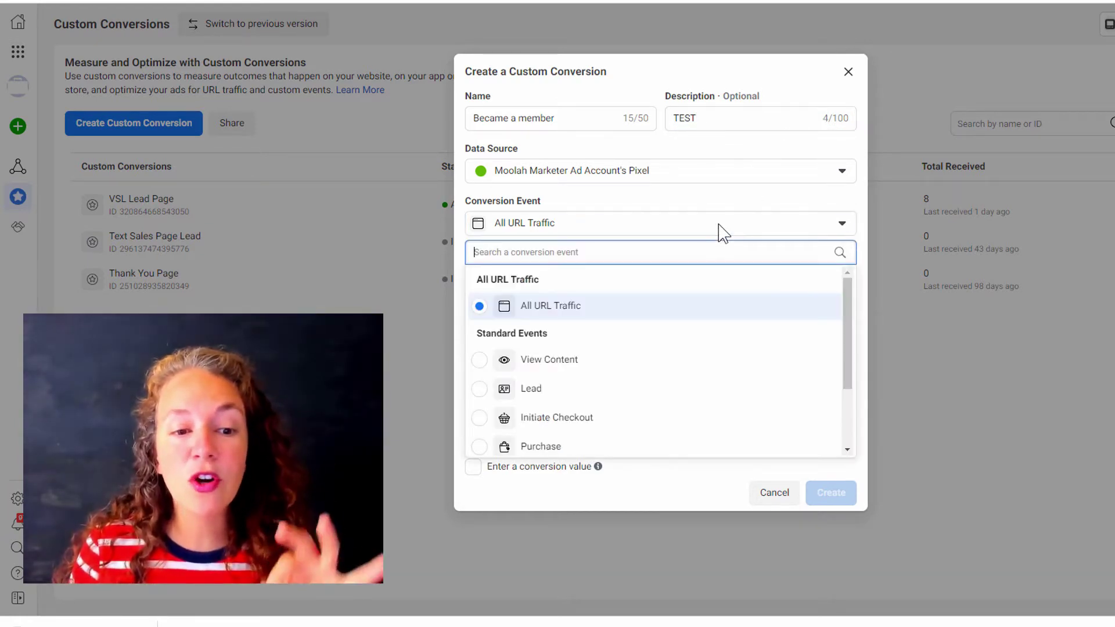
click(584, 312)
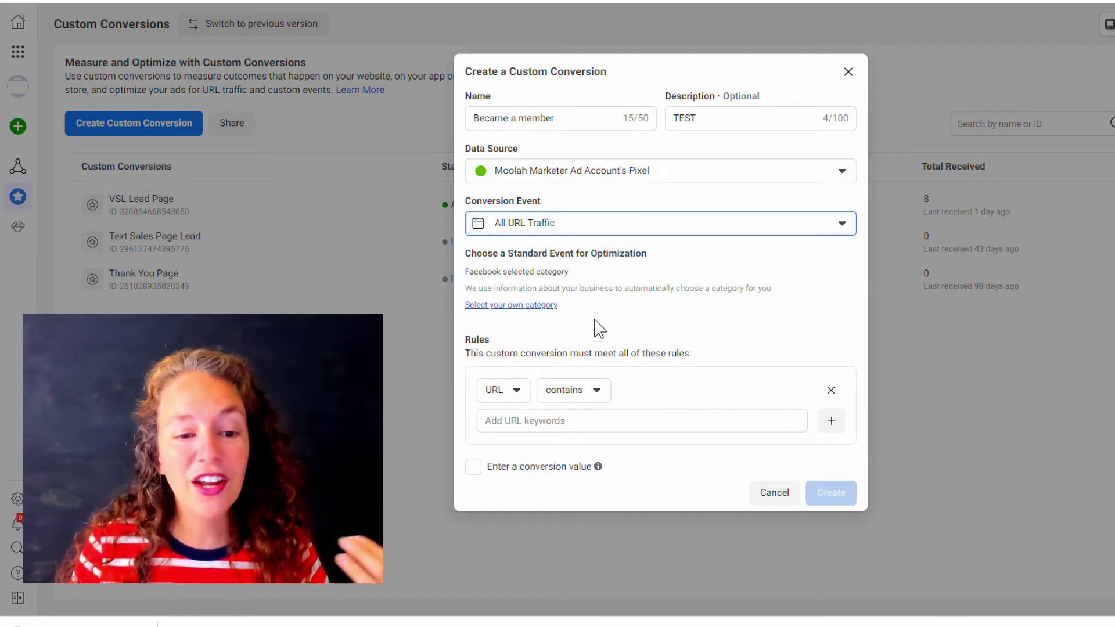
click(517, 391)
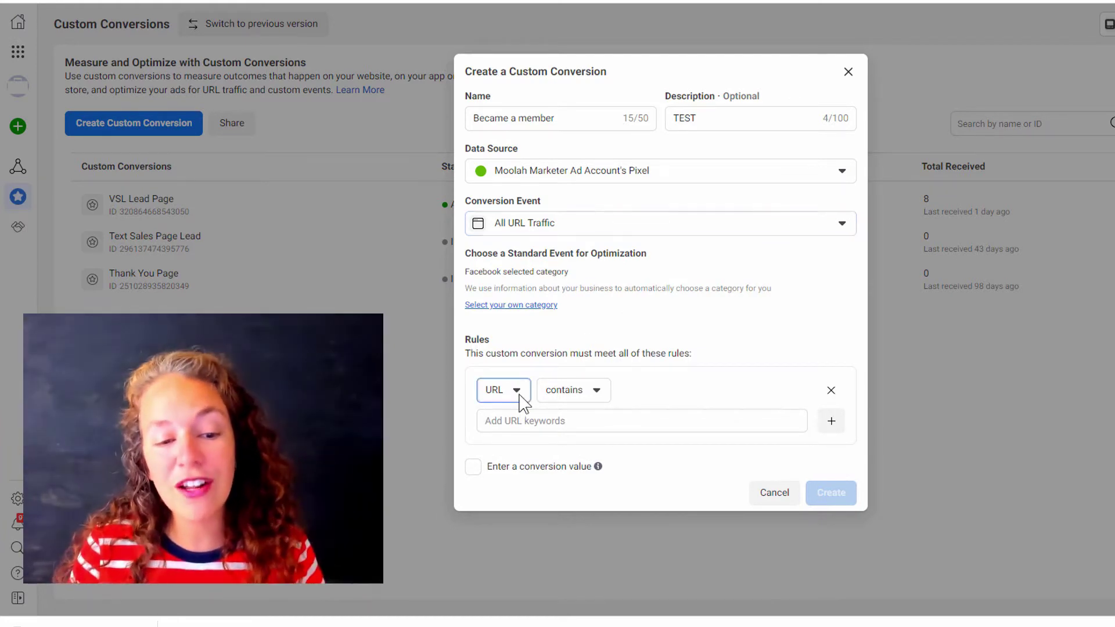
click(585, 394)
click(585, 395)
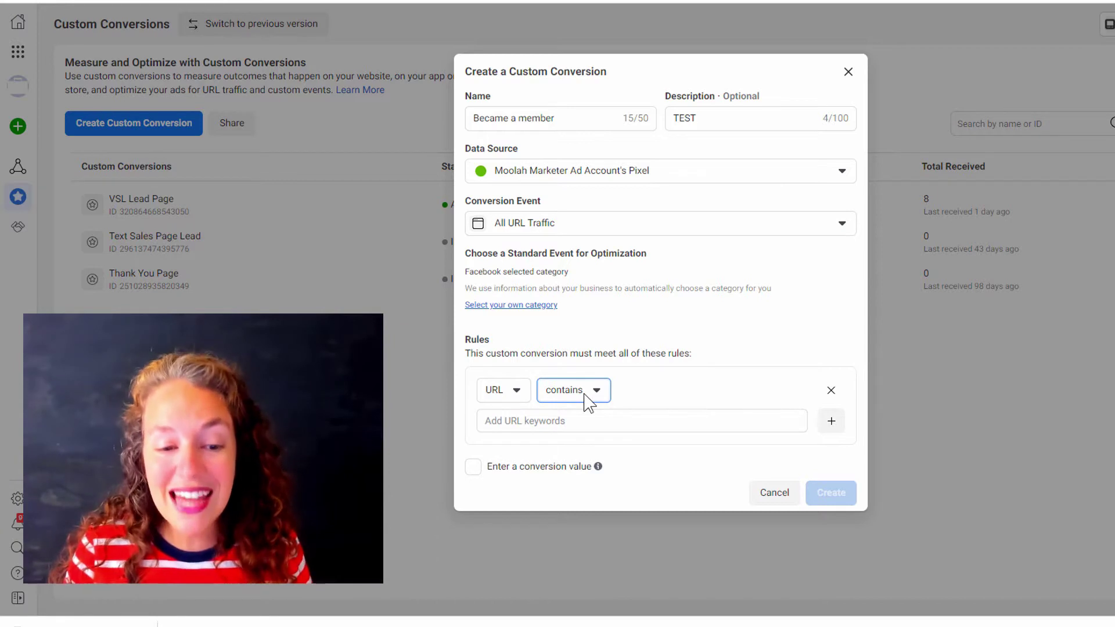
click(585, 395)
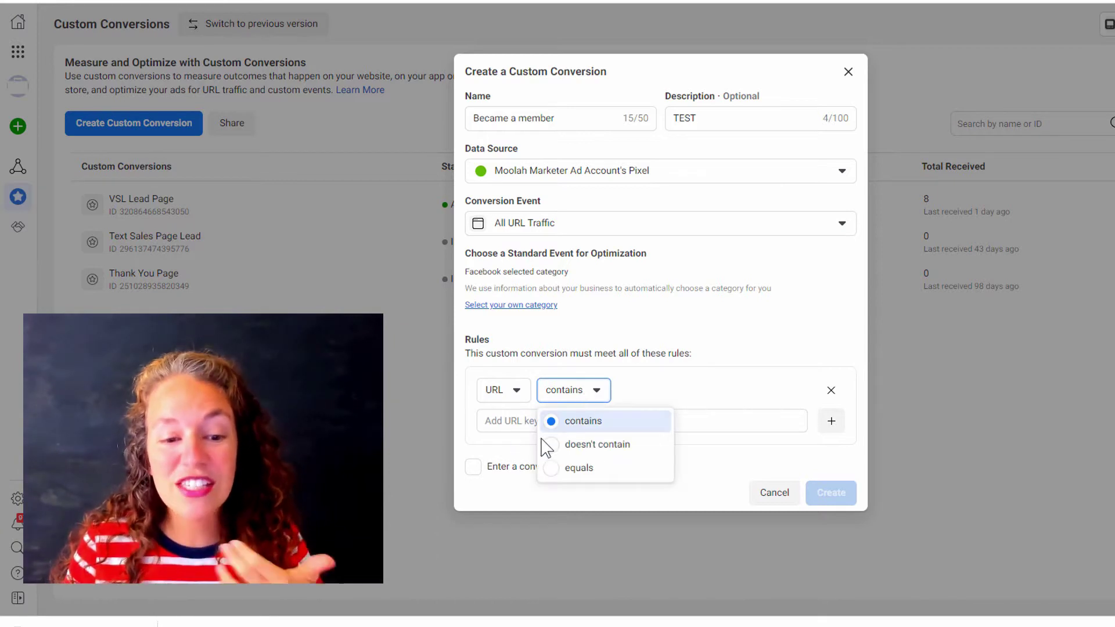
click(572, 424)
Step: Enter moolah.life as the URL keyword and add a second URL rule
click(529, 420)
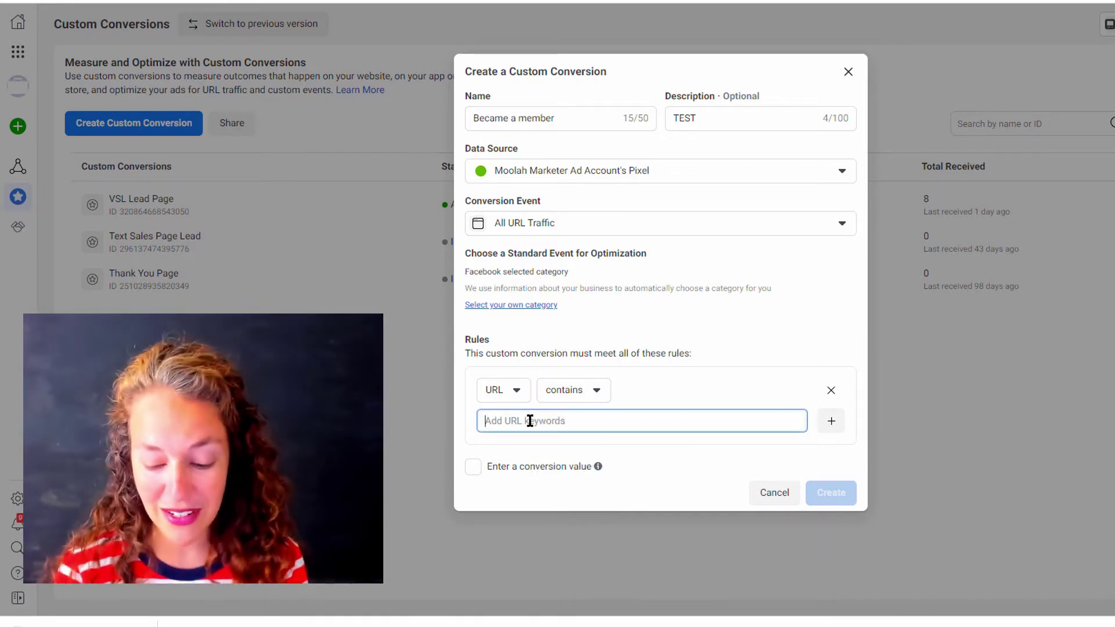
text(moolah.lif)
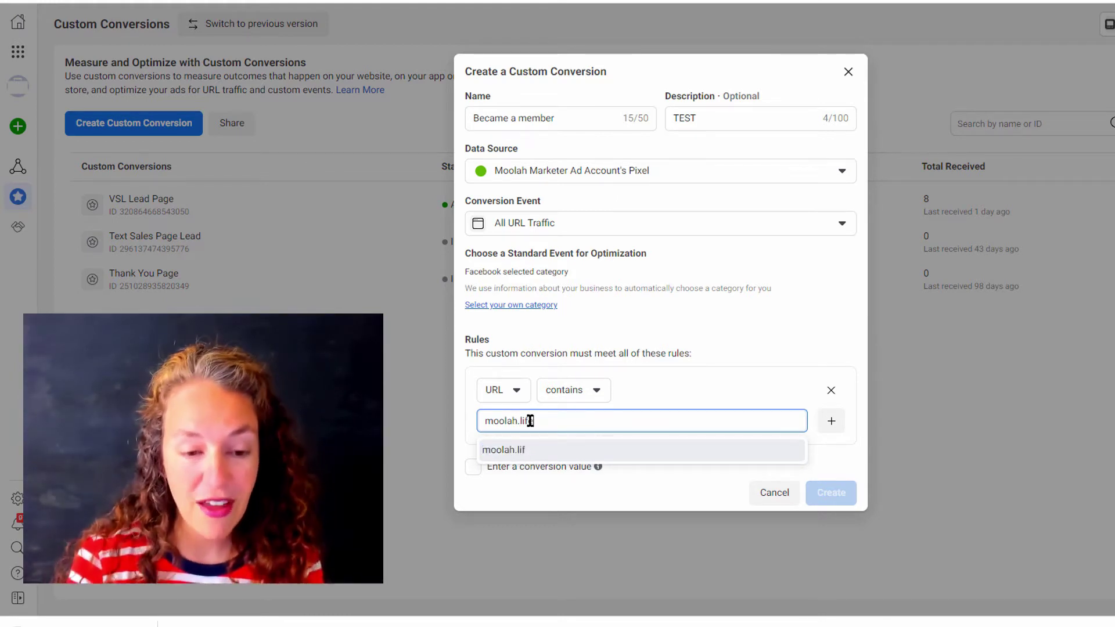
text(e)
key(Return)
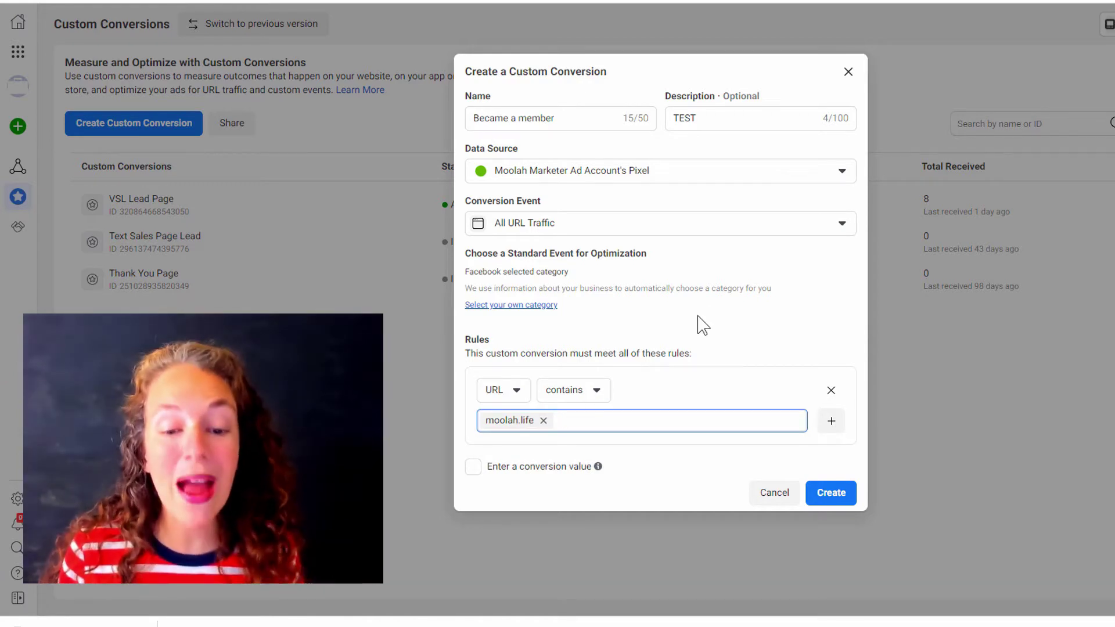
click(825, 424)
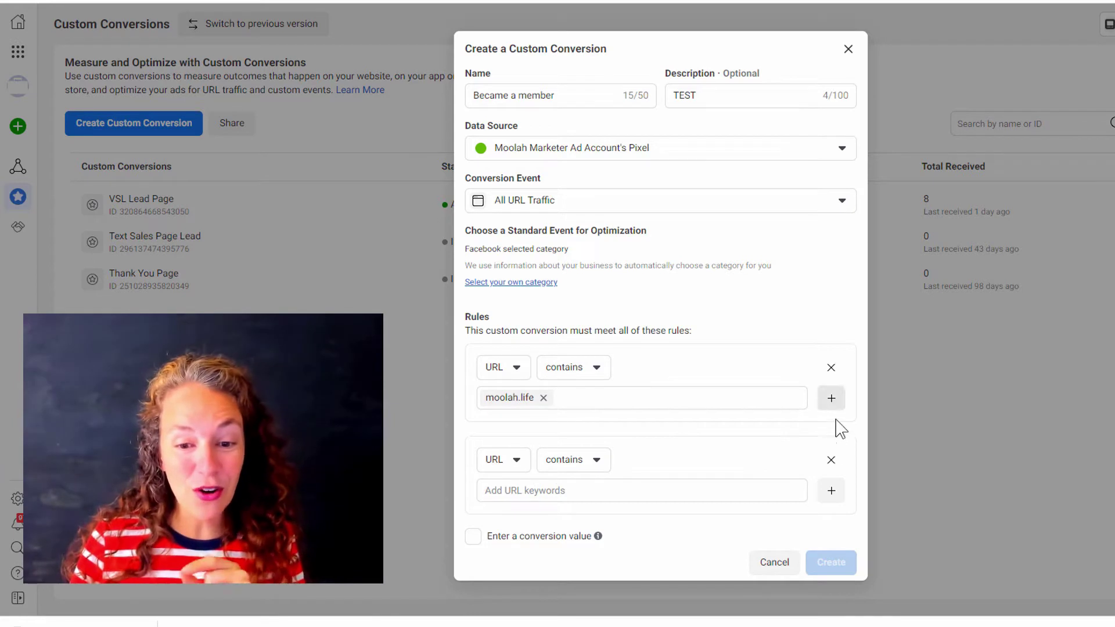
Step: Set the second URL-contains rule's keyword to 'Thank-you'
click(572, 469)
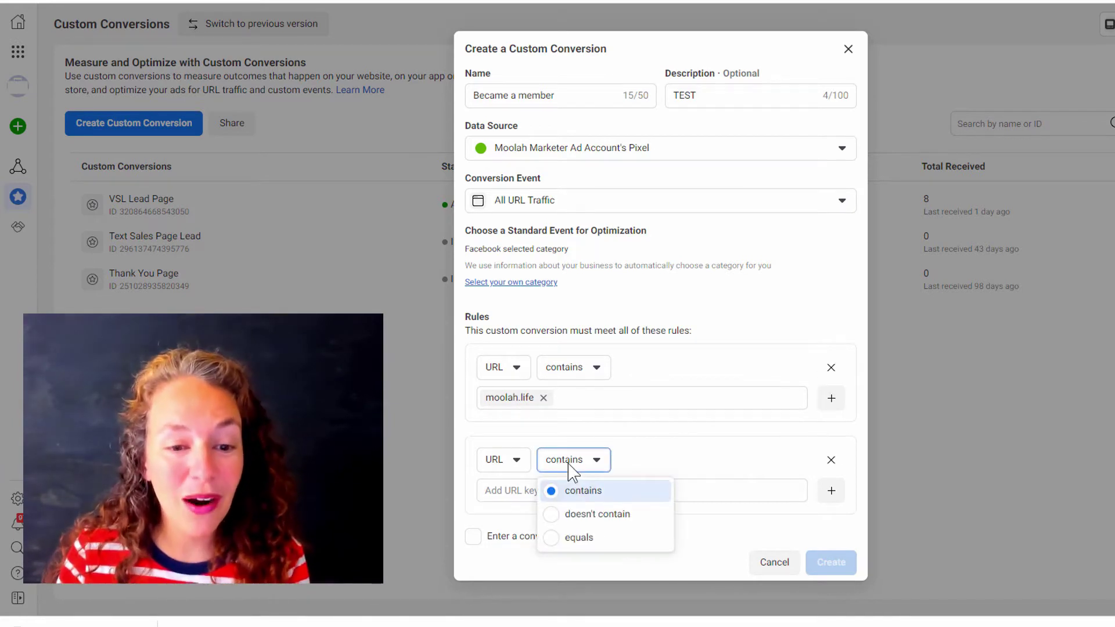
click(734, 500)
click(736, 502)
text(Thank-you)
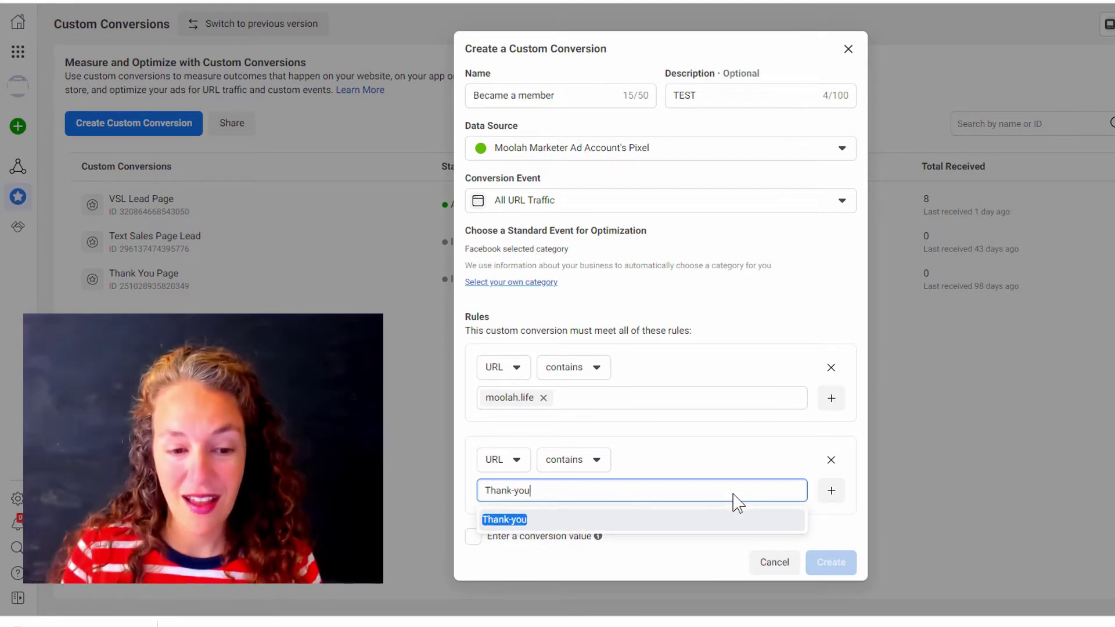
click(705, 522)
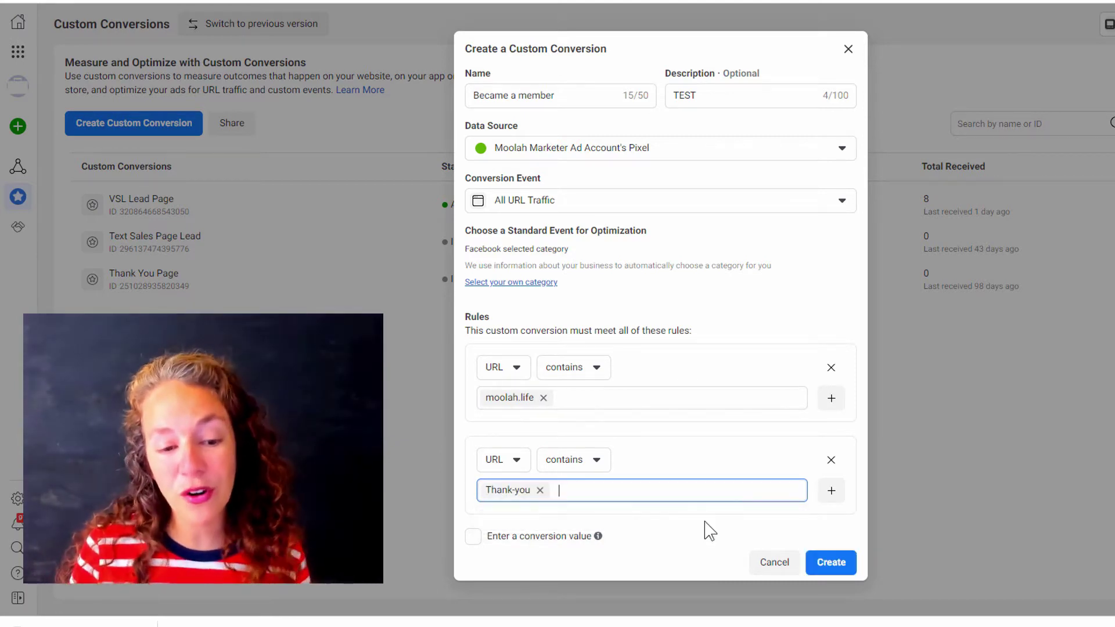
click(563, 401)
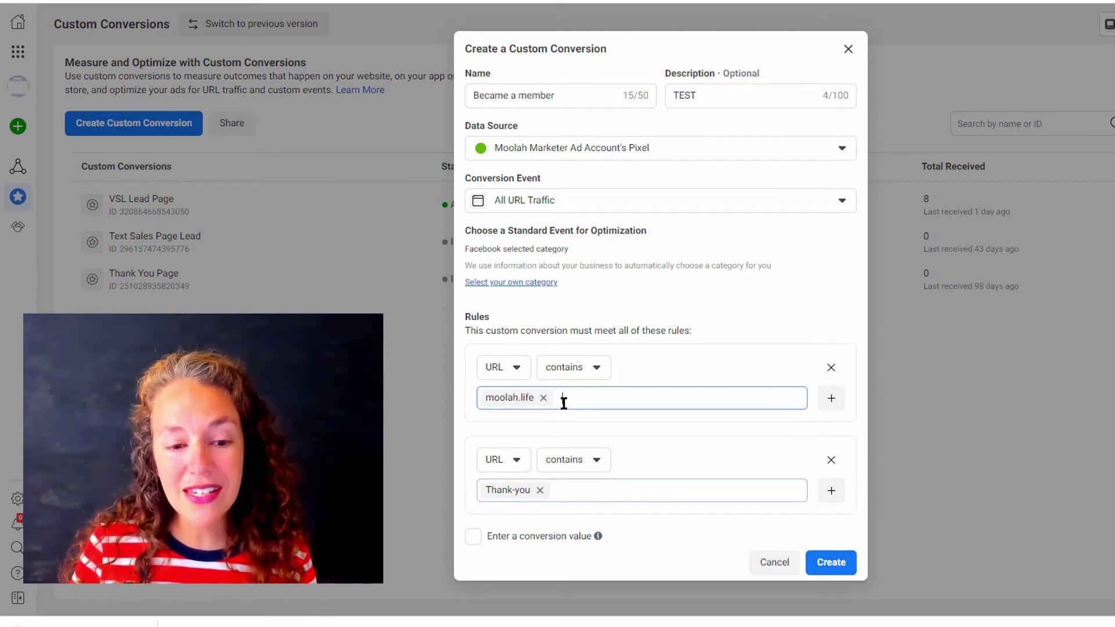
Step: Add a third URL-contains rule with the keyword 'course'
click(830, 491)
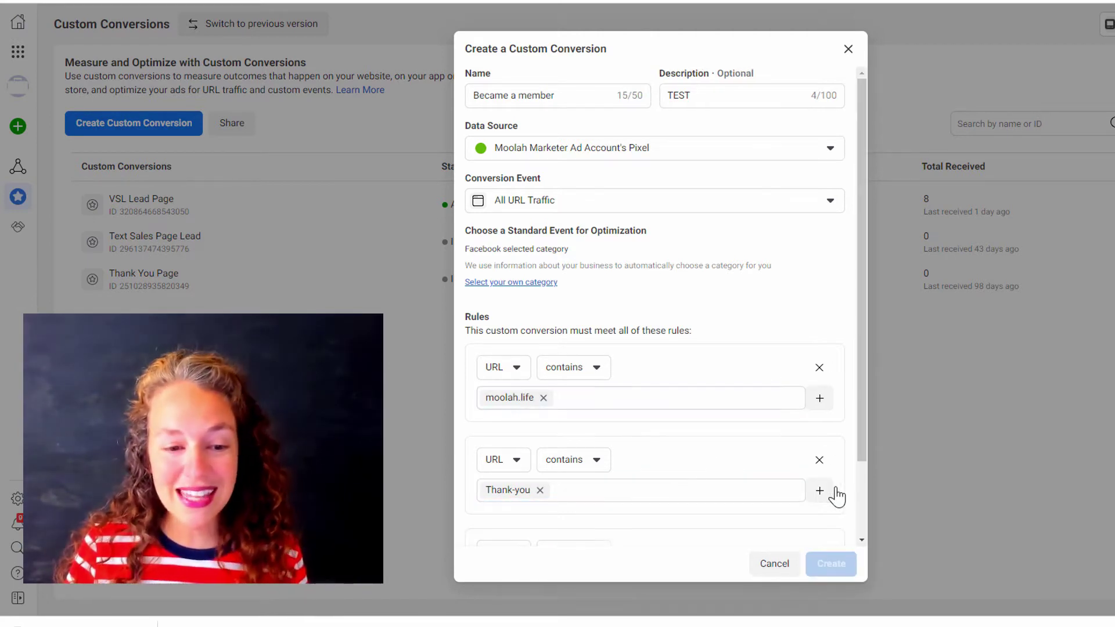
scroll(725, 378, down, 2)
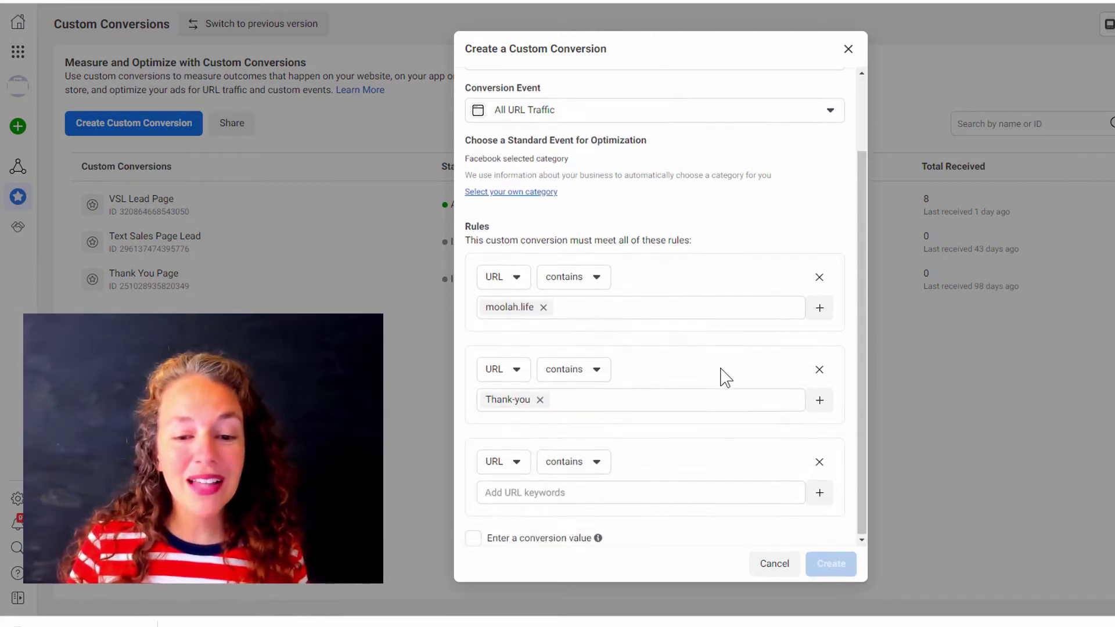
click(599, 492)
text(ge)
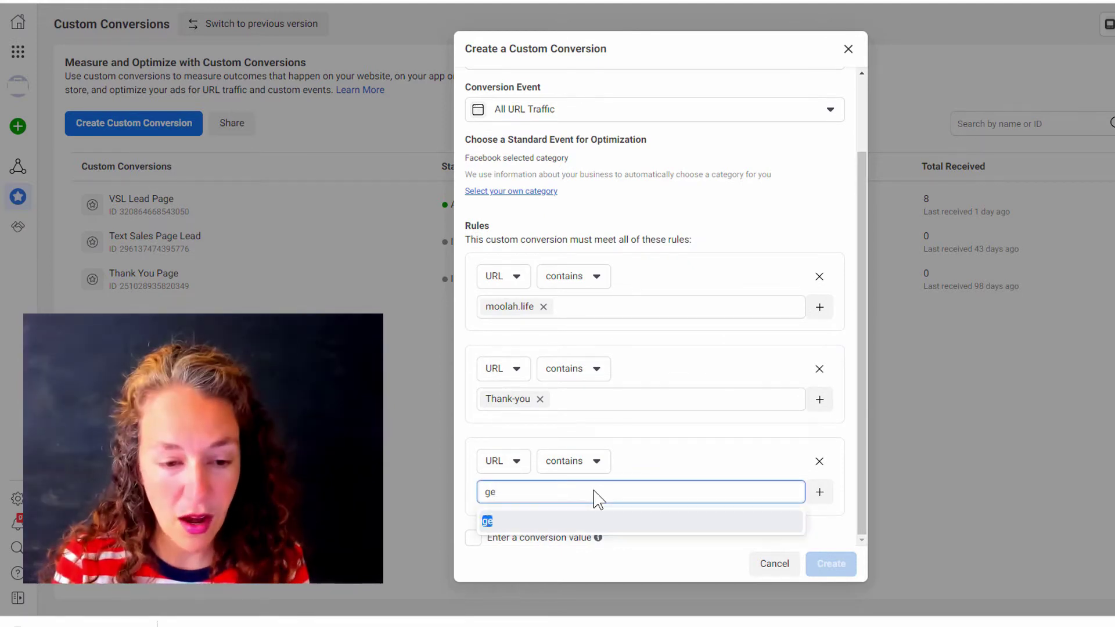
key(BackSpace)
key(BackSpace)
text(course)
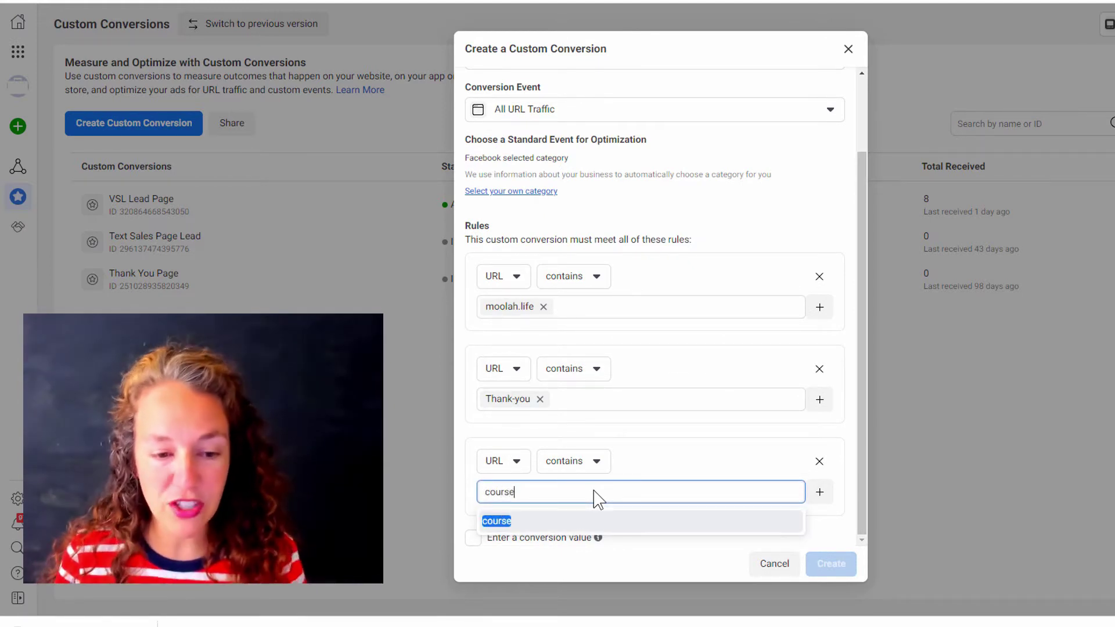
click(539, 525)
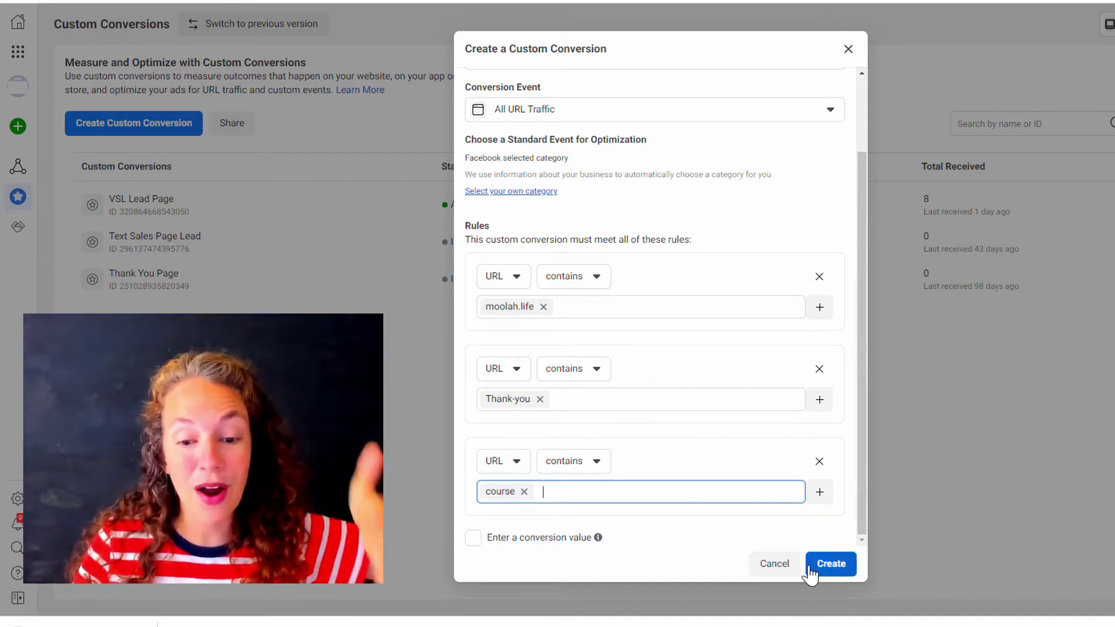
Step: Enable a conversion value and enter 997, giving $997.00
click(473, 539)
scroll(590, 418, down, 1)
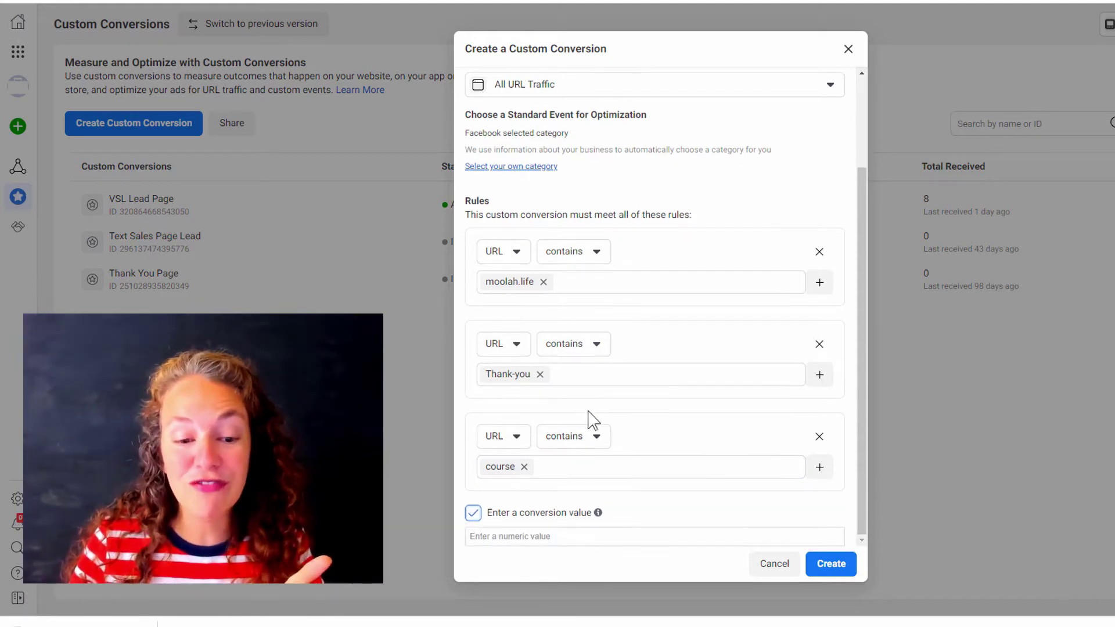
click(579, 538)
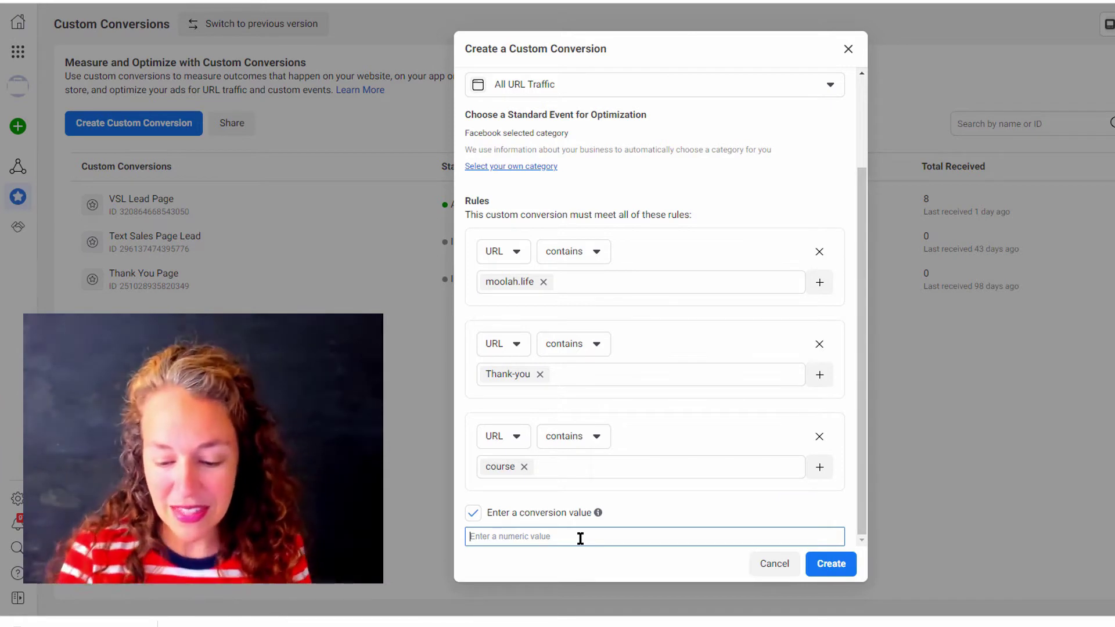
click(645, 508)
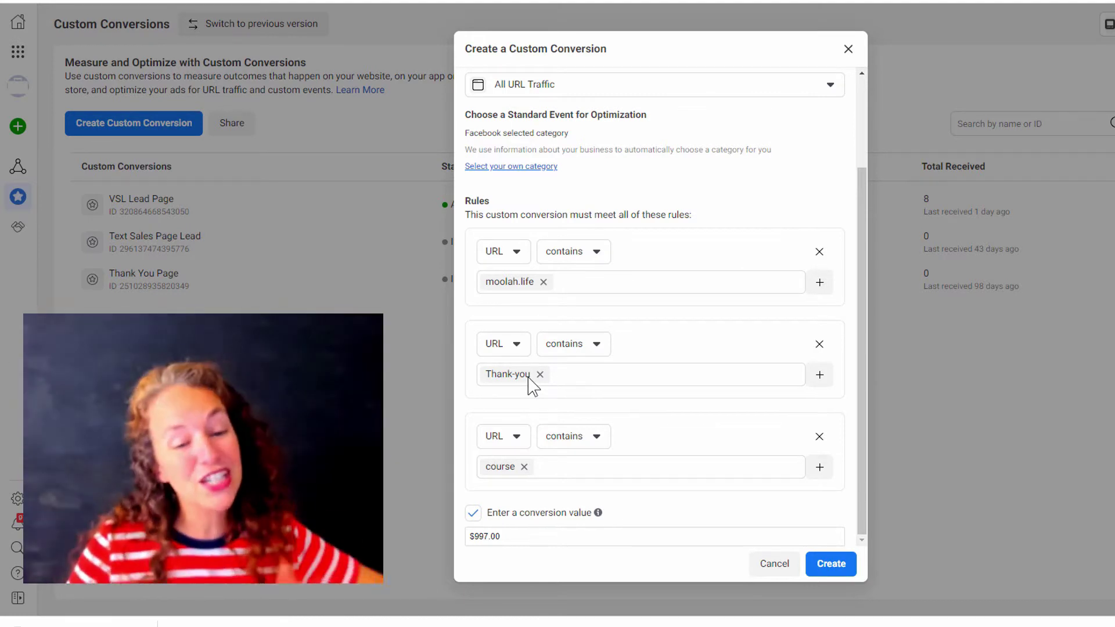
click(507, 540)
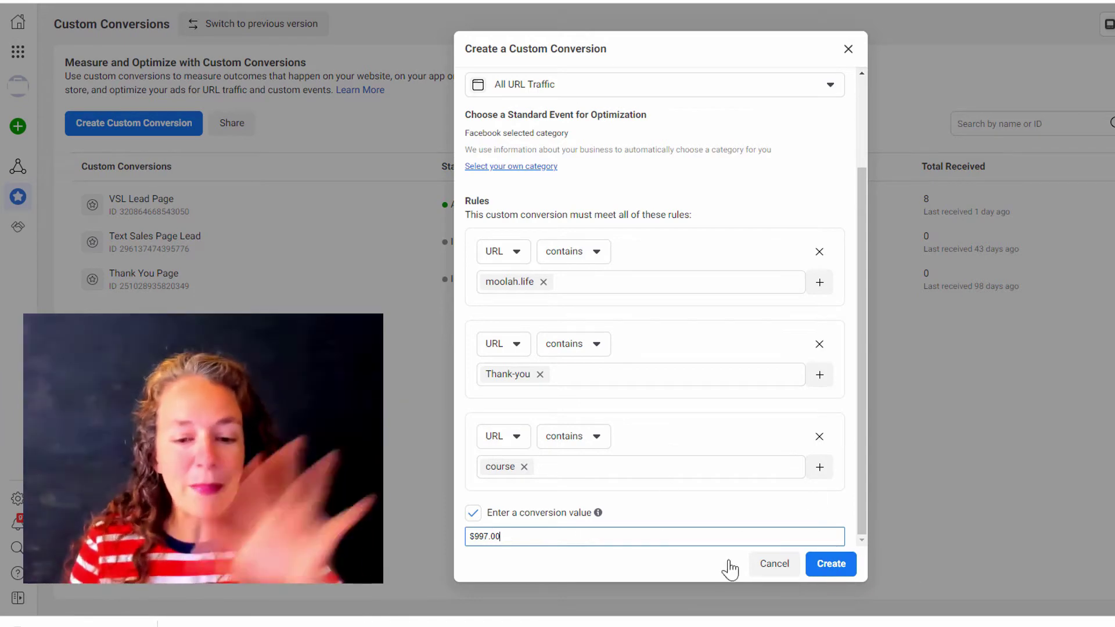
Step: Delete the $997.00 conversion value and turn the conversion value option off
drag(523, 538, 410, 532)
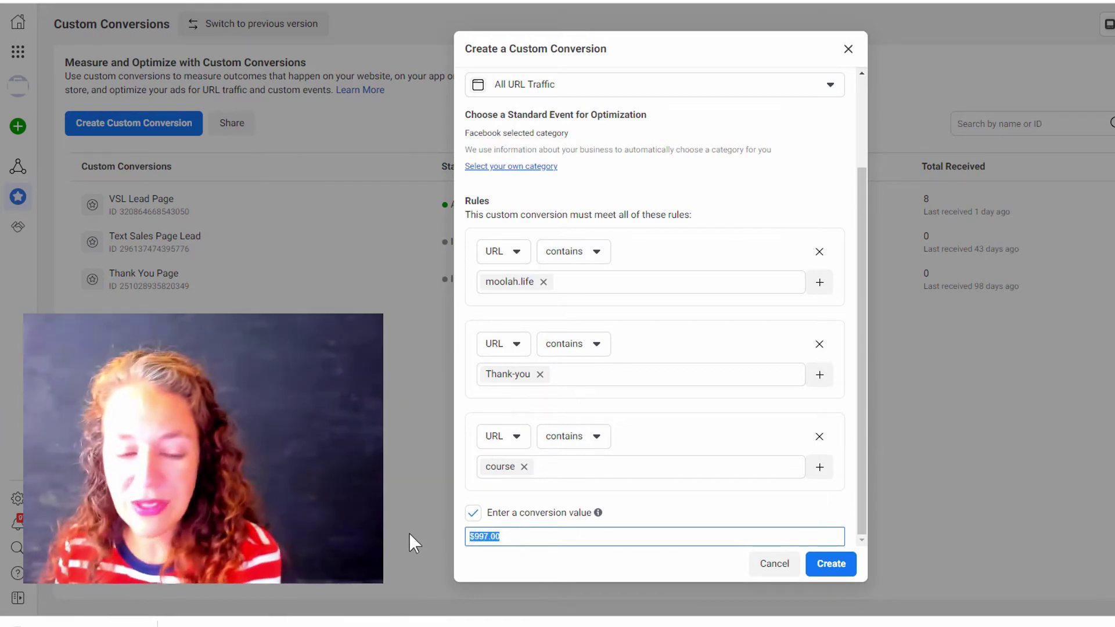
key(BackSpace)
click(473, 514)
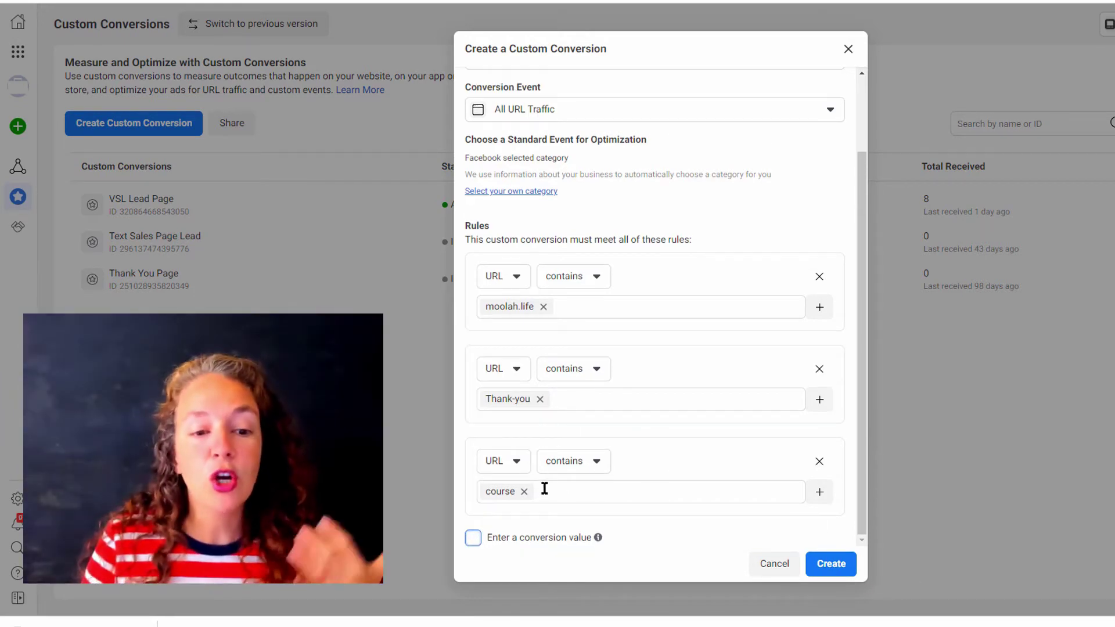
Step: Drop the Thank-you keyword and third rule, leaving the second rule containing 'course'
click(539, 399)
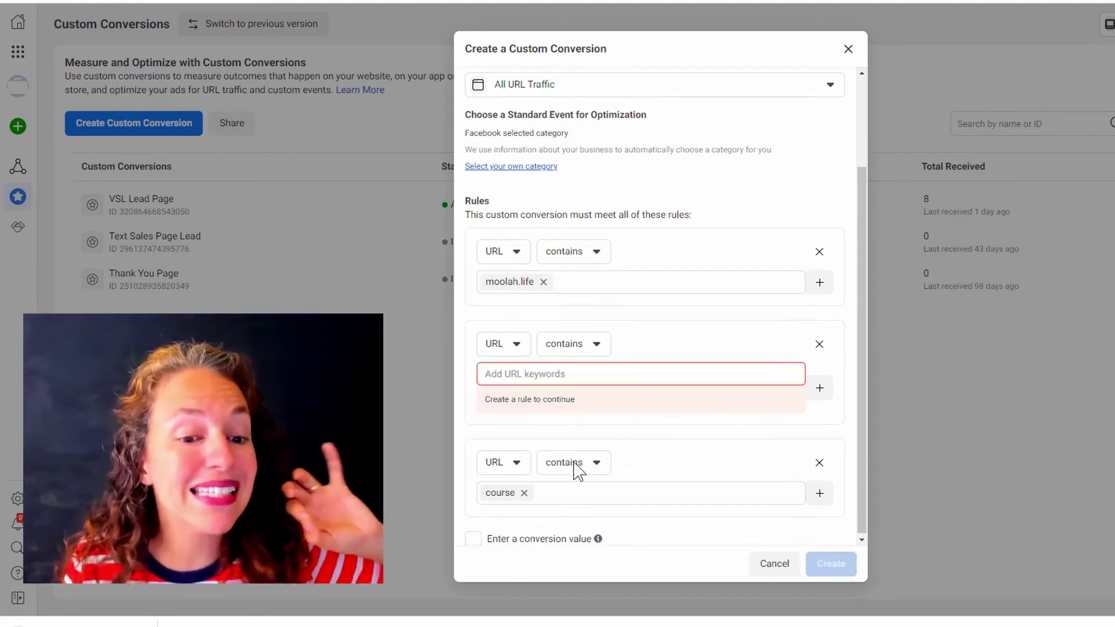
click(822, 350)
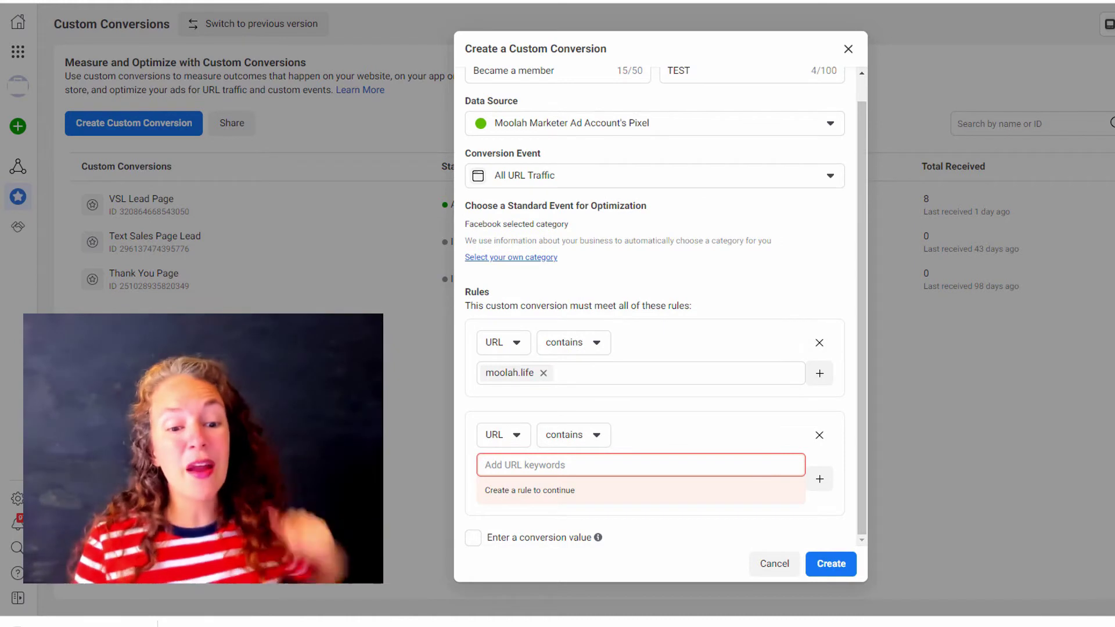
click(606, 469)
text(c)
key(BackSpace)
text(c)
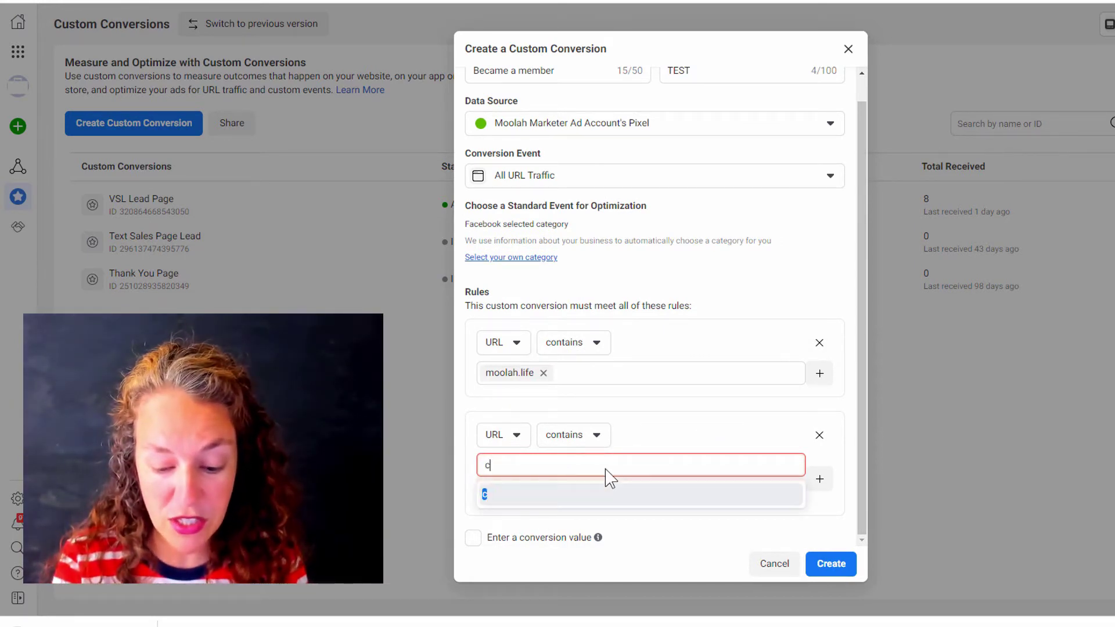
text(ourse)
click(581, 494)
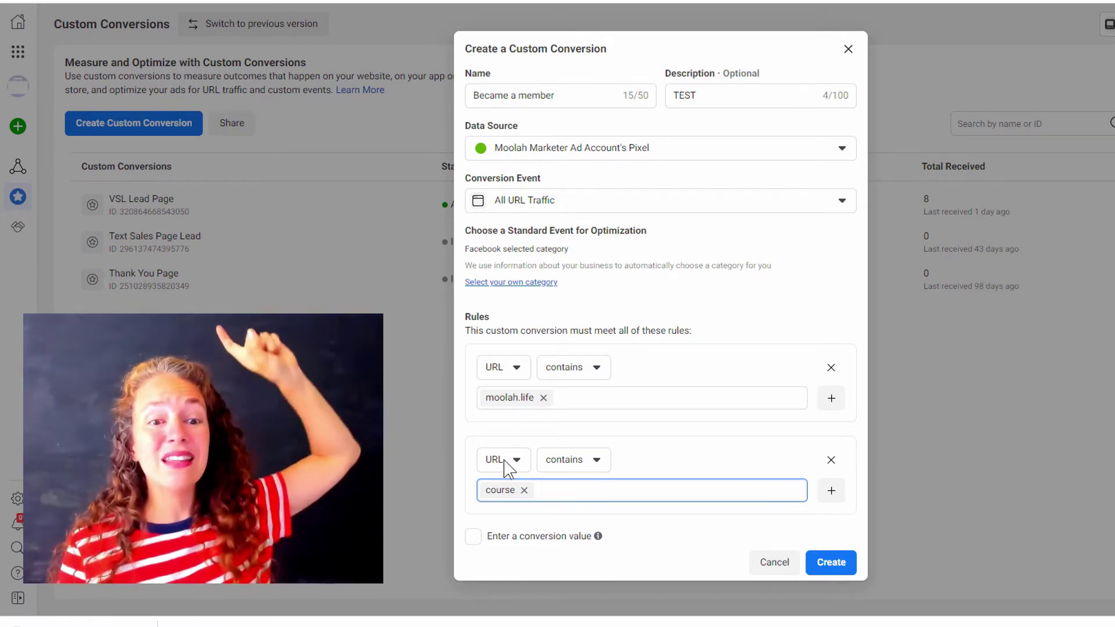
Step: Re-enable 'Enter a conversion value' and place the cursor in the empty numeric value field
click(472, 537)
scroll(661, 479, down, 1)
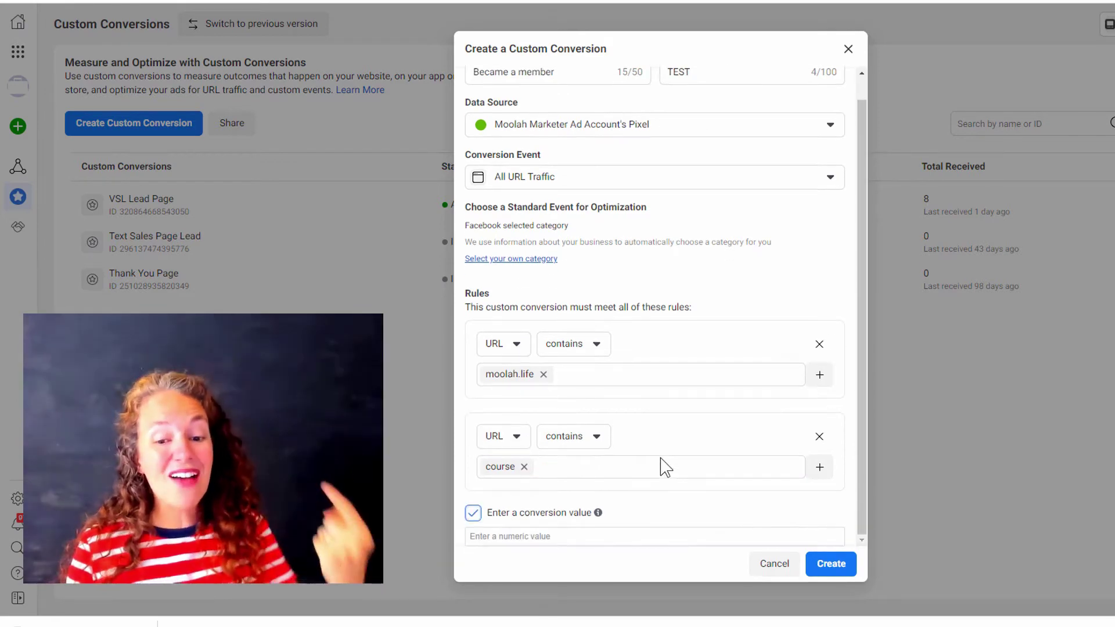
click(604, 540)
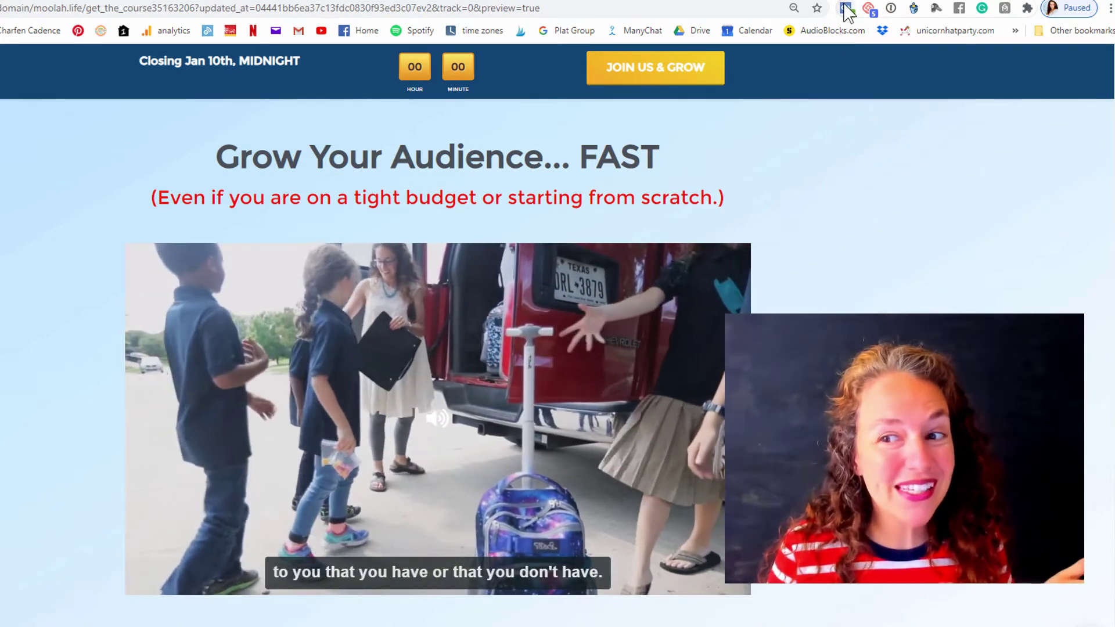
Step: Check with Facebook Pixel Helper that the moolah.life sales page fires one pixel
click(845, 8)
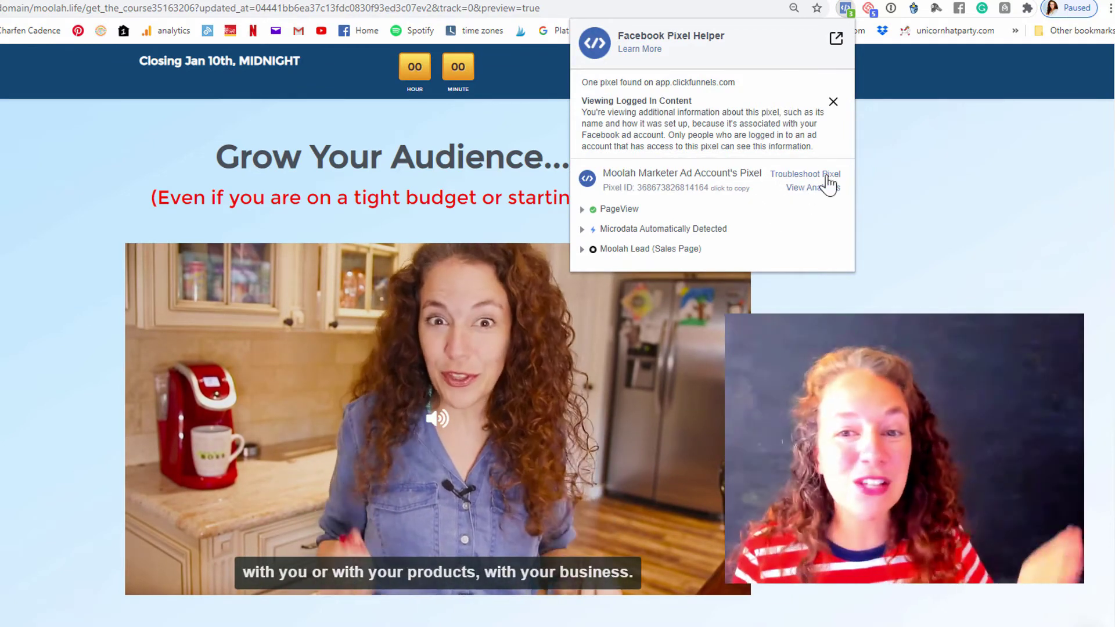
click(1003, 214)
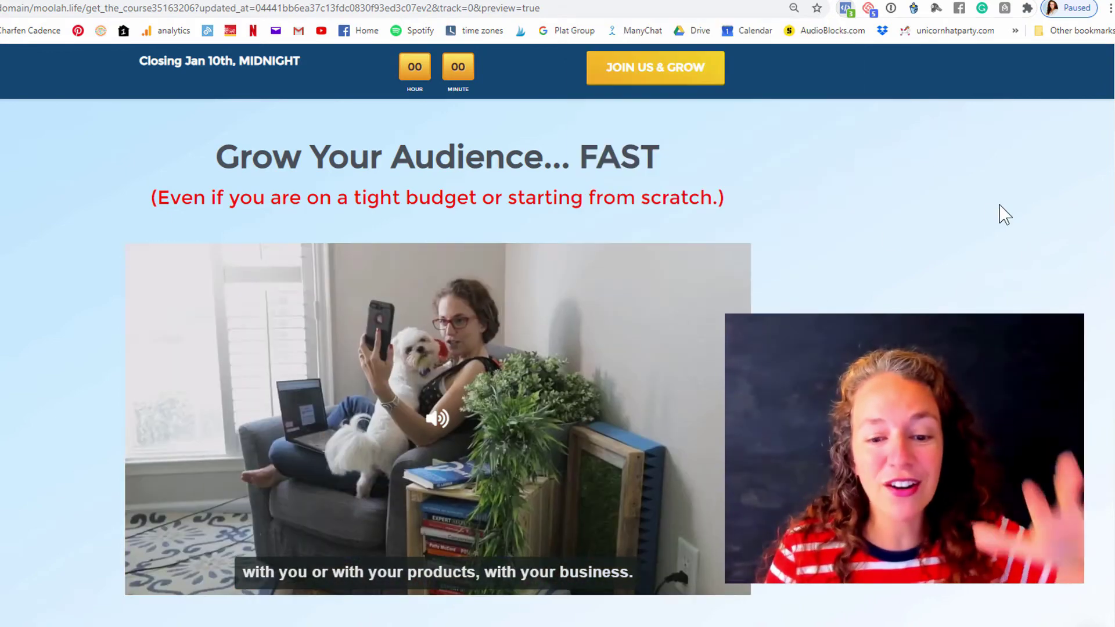
scroll(863, 296, down, 15)
scroll(861, 297, down, 15)
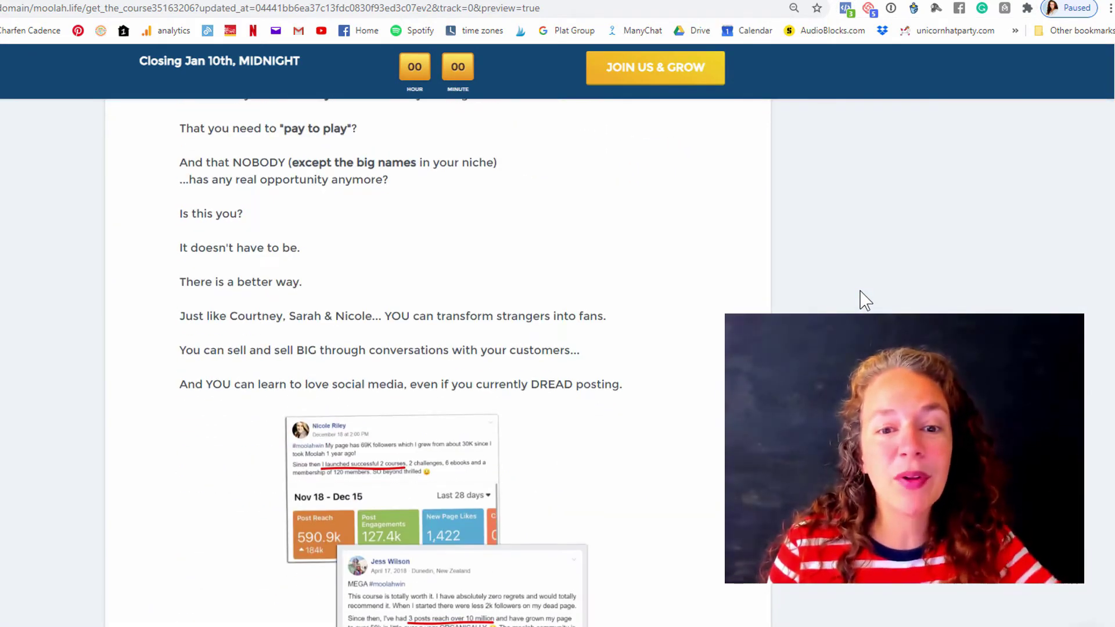
scroll(863, 300, up, 20)
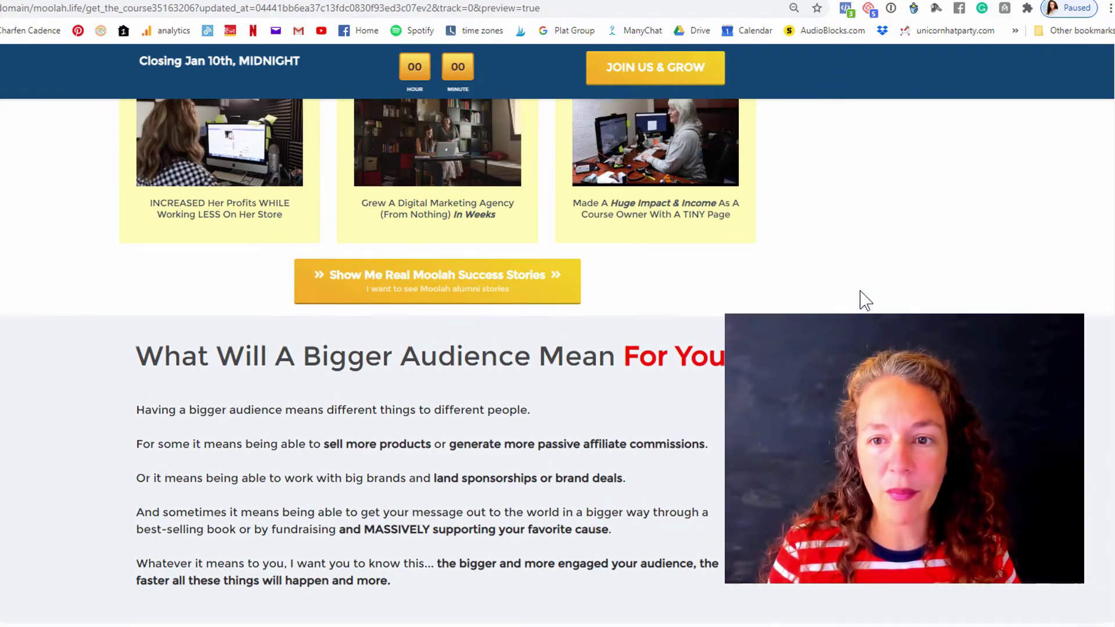
scroll(831, 256, up, 3)
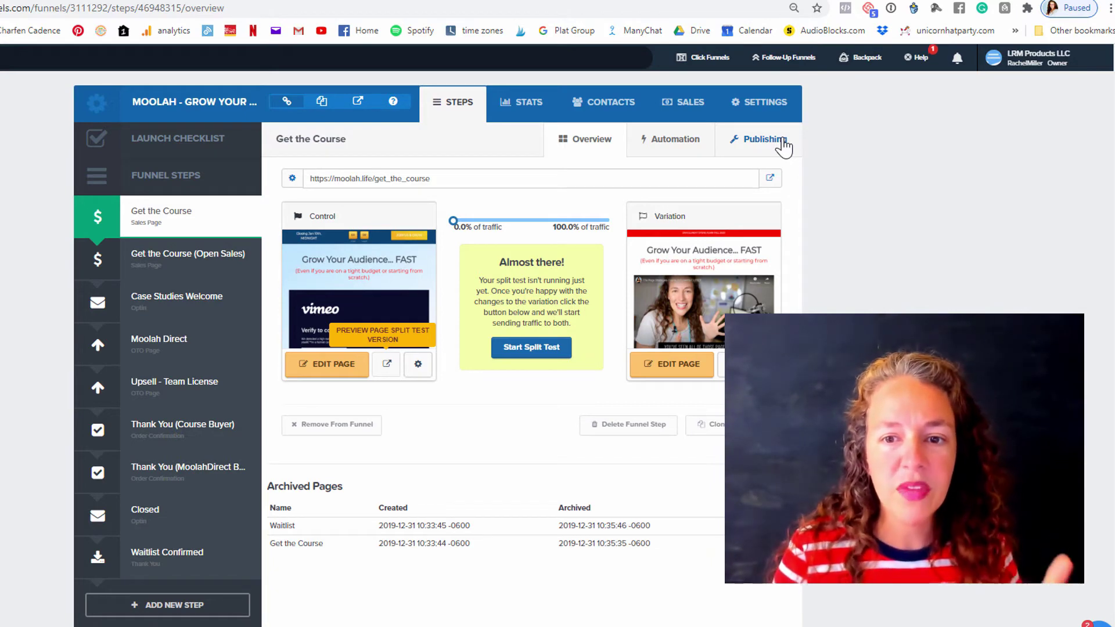
Step: Check that the funnel's Head Tracking Code in SETTINGS contains the Facebook Pixel code
click(767, 105)
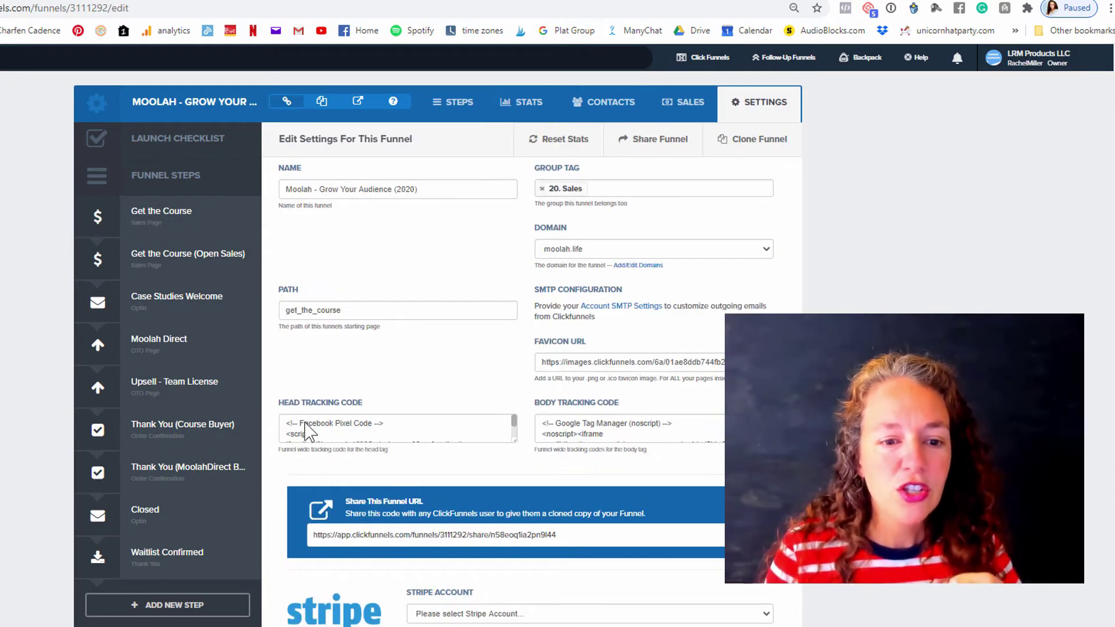
scroll(313, 419, down, 2)
scroll(313, 419, down, 5)
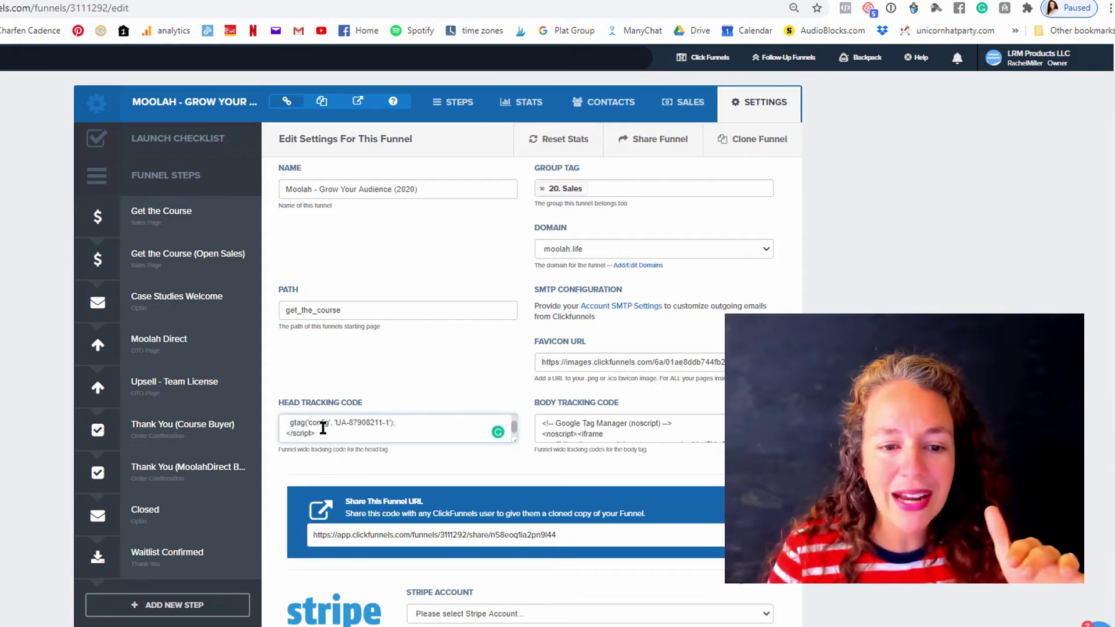
scroll(322, 428, up, 5)
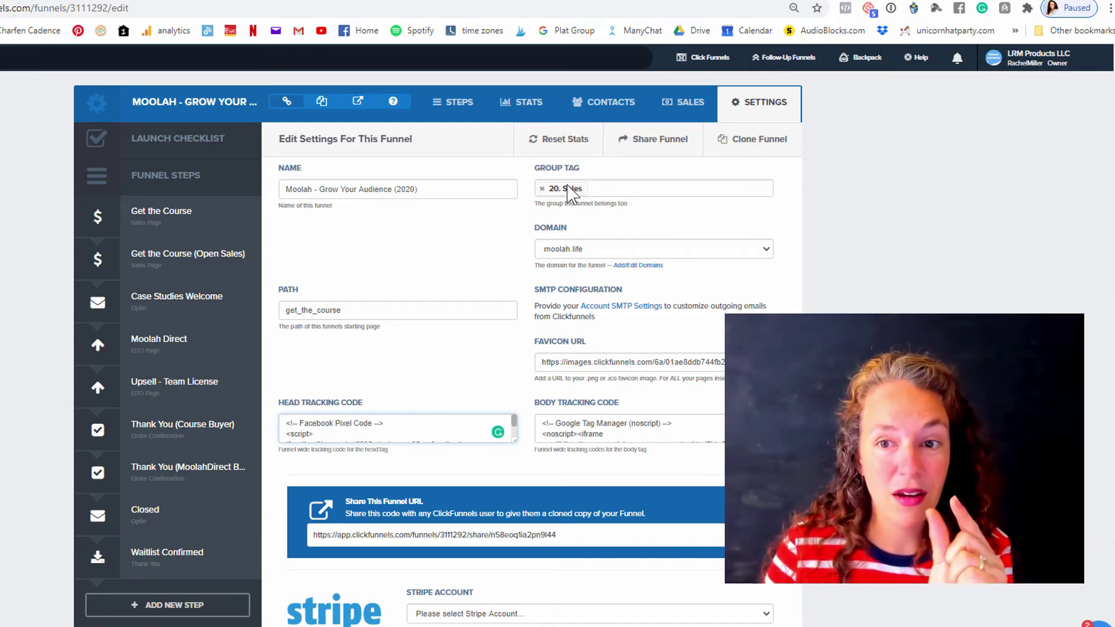
Step: Return to 'Get the Course' and highlight 'course' in its URL moolah.life/get_the_course
click(190, 228)
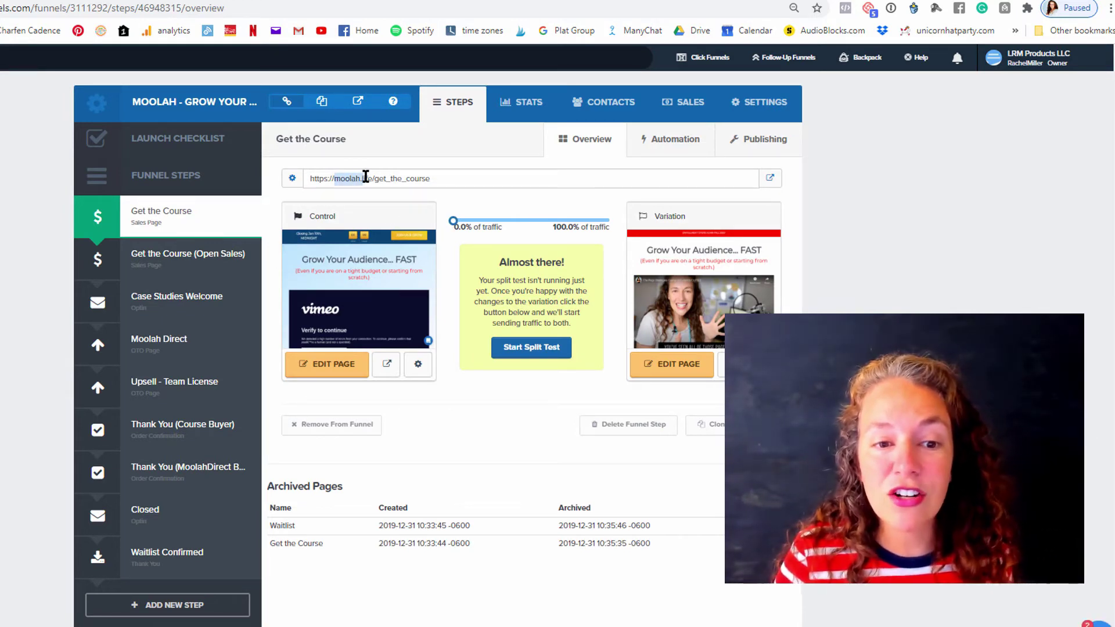
mouse_move(421, 294)
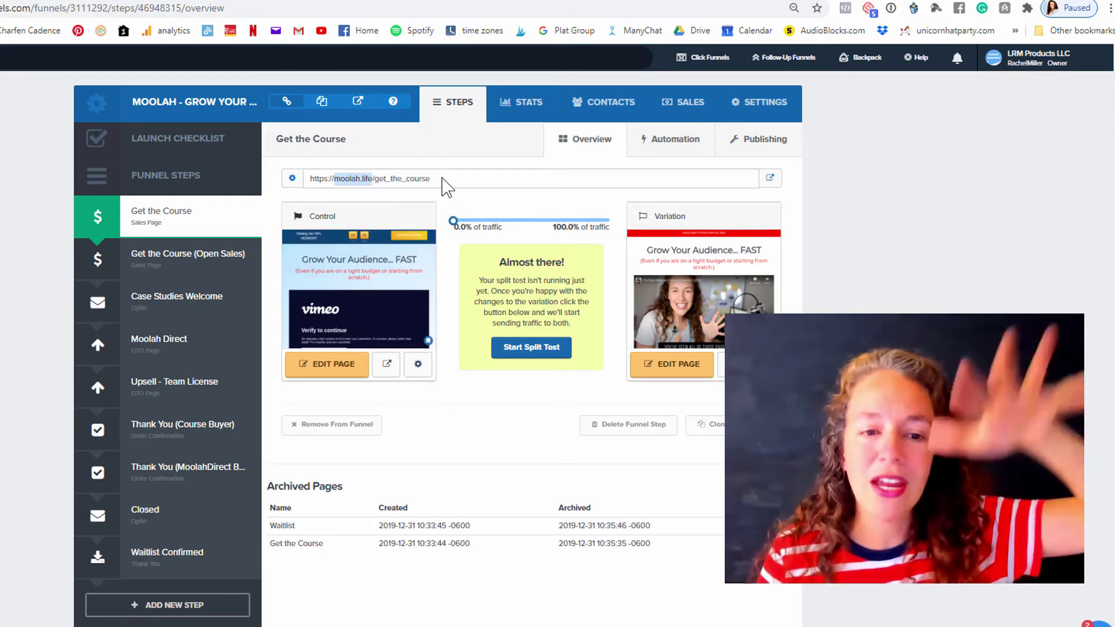
drag(406, 178, 430, 179)
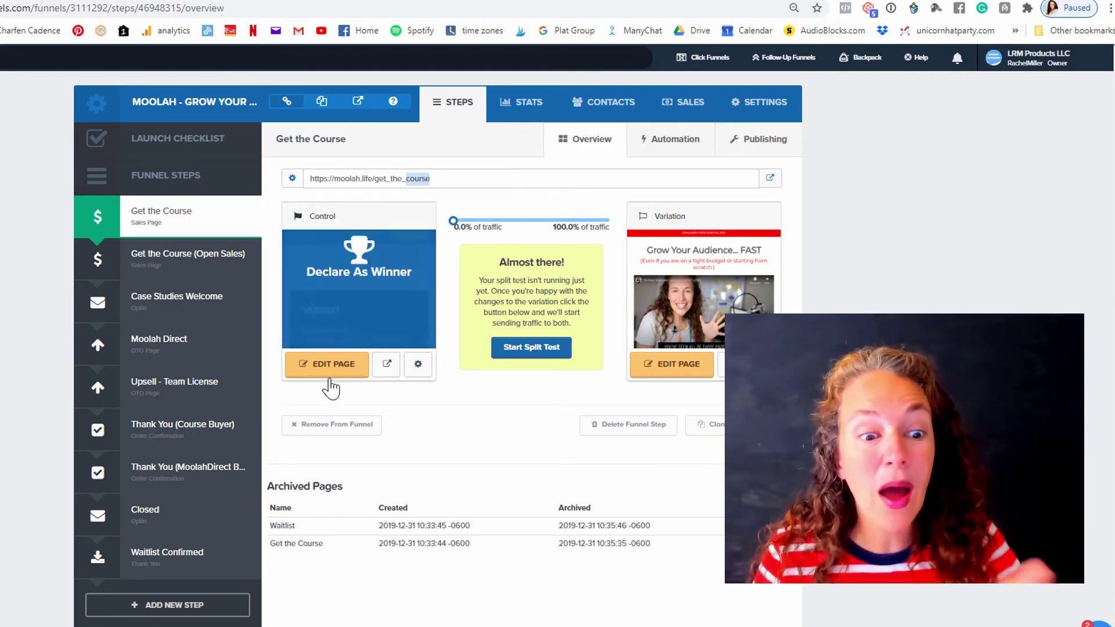
Step: Open 'Thank You (Course Buyer)' and highlight 'course' and 'thank' in moolah.life/course-thank-you
click(157, 439)
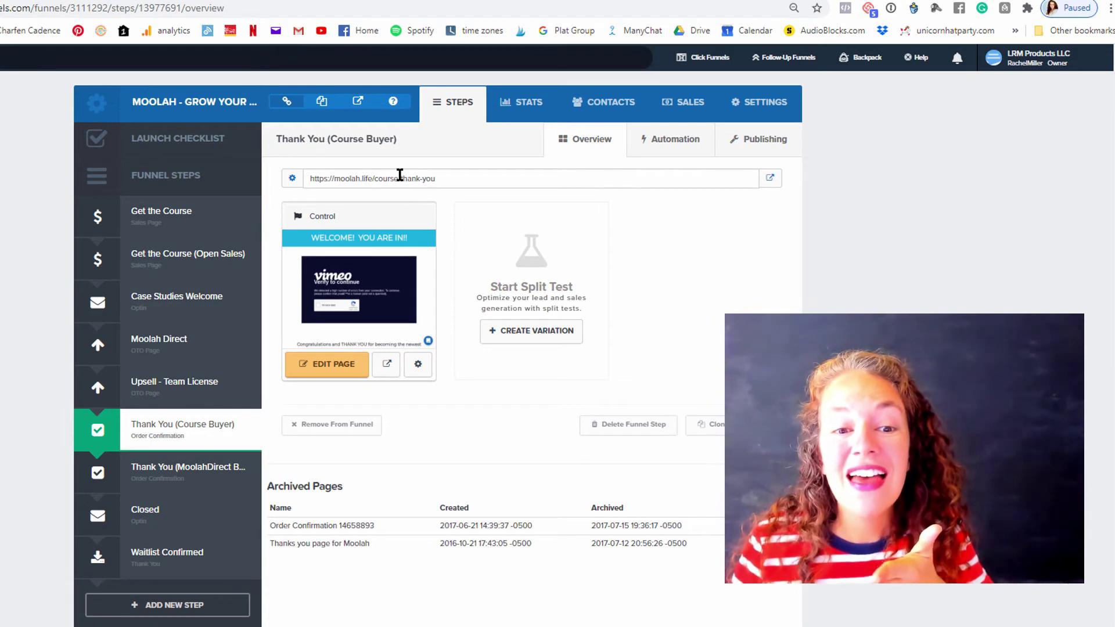
double_click(401, 177)
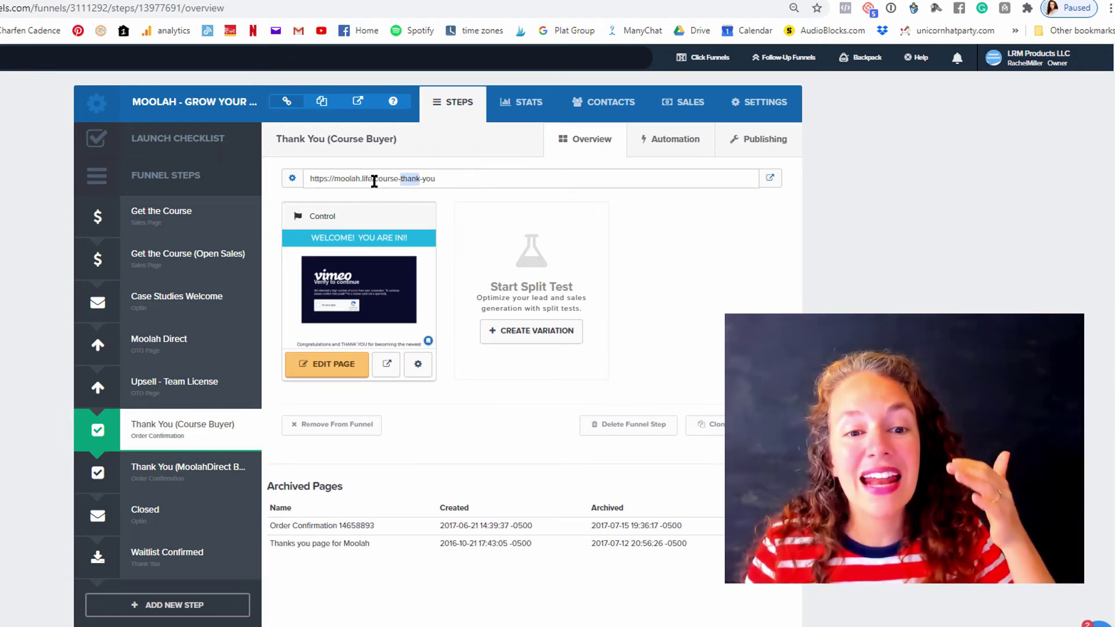
drag(389, 181, 398, 180)
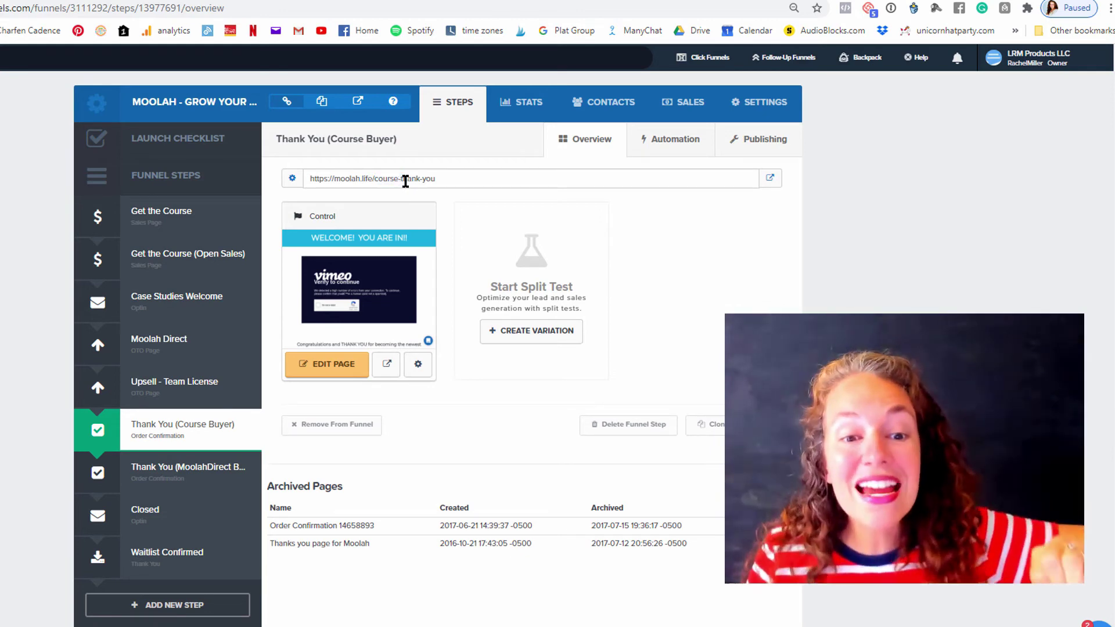
drag(401, 179, 419, 179)
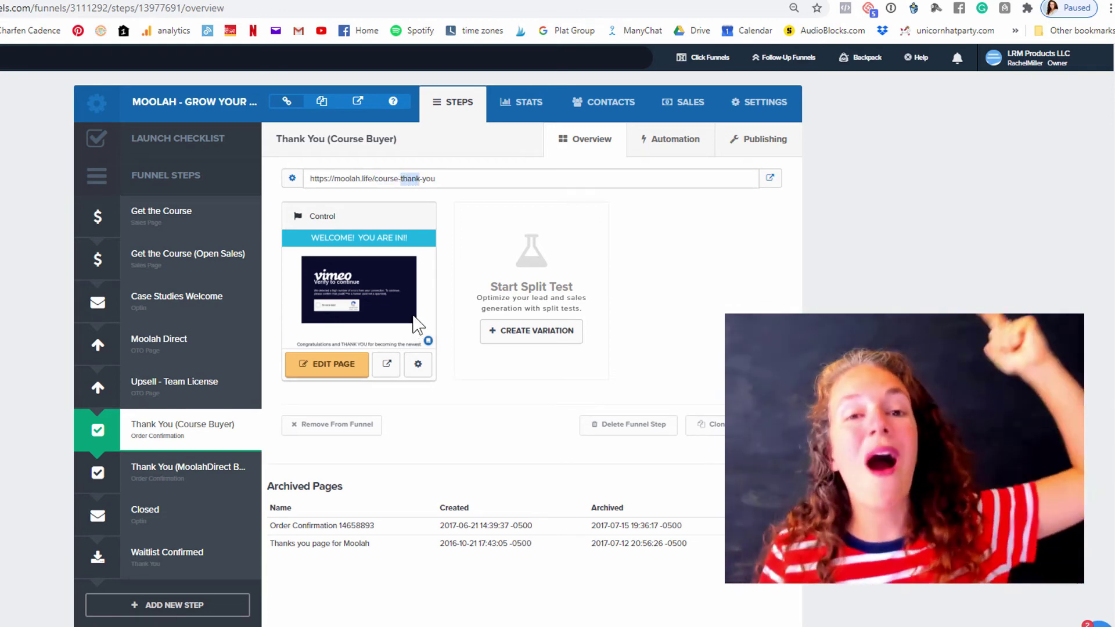